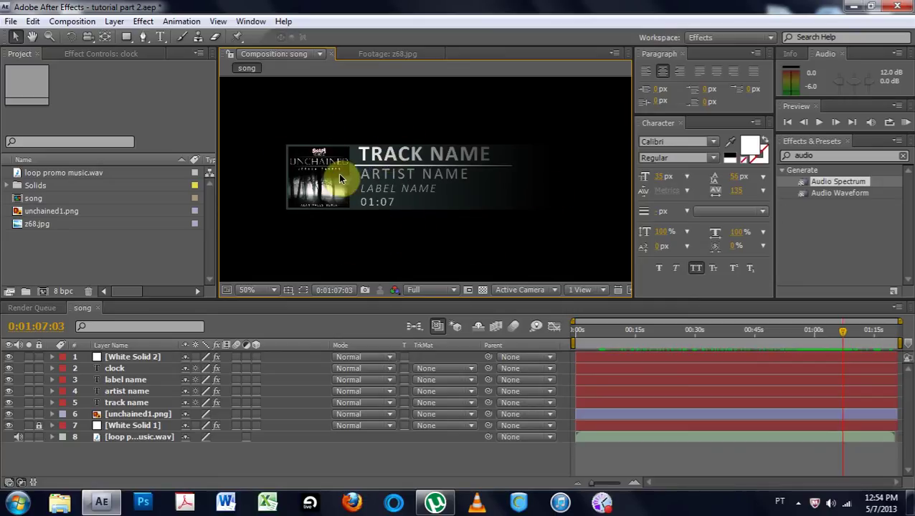
# Step: Create a new 1280×720 composition named 'main comp'
pyautogui.click(122, 368)
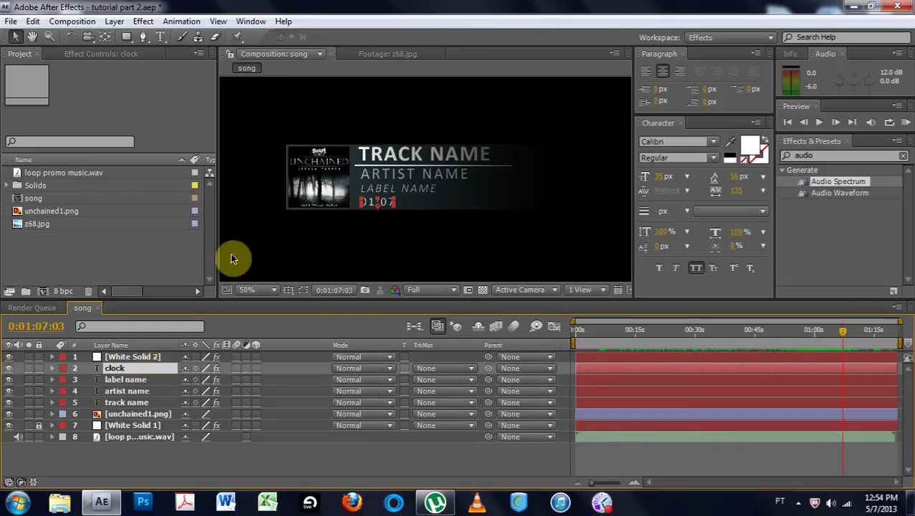
pyautogui.click(71, 21)
pyautogui.click(122, 33)
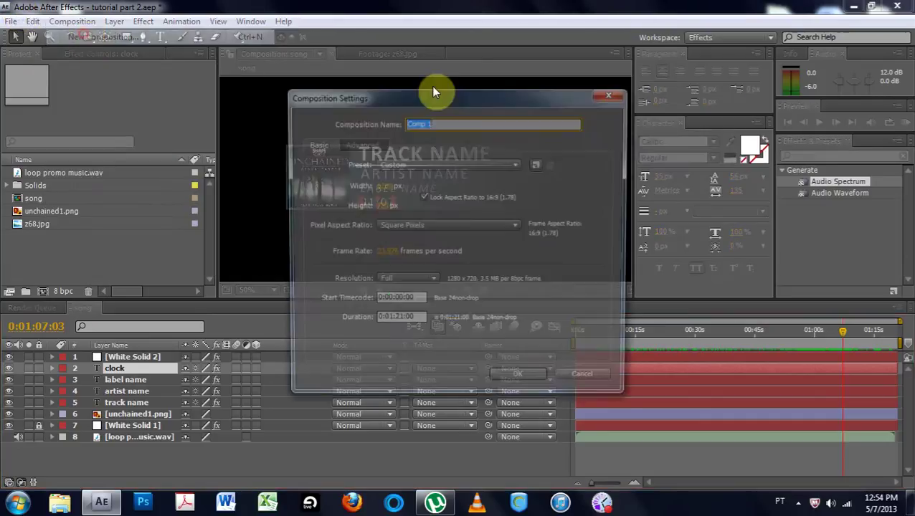
pyautogui.write('m')
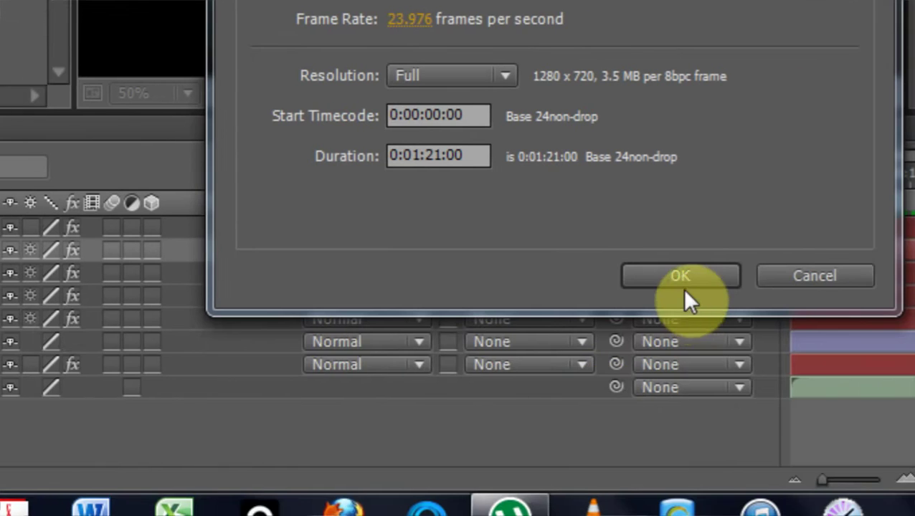
pyautogui.click(831, 470)
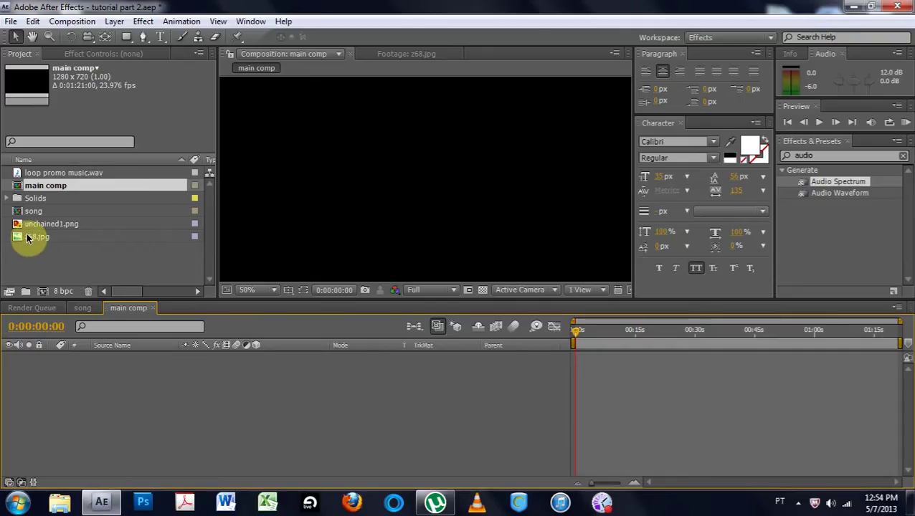
# Step: Place the z68.jpg forest image in main comp and scale it to fill the frame
pyautogui.moveTo(27, 237); pyautogui.dragTo(415, 178)
pyautogui.press(',')
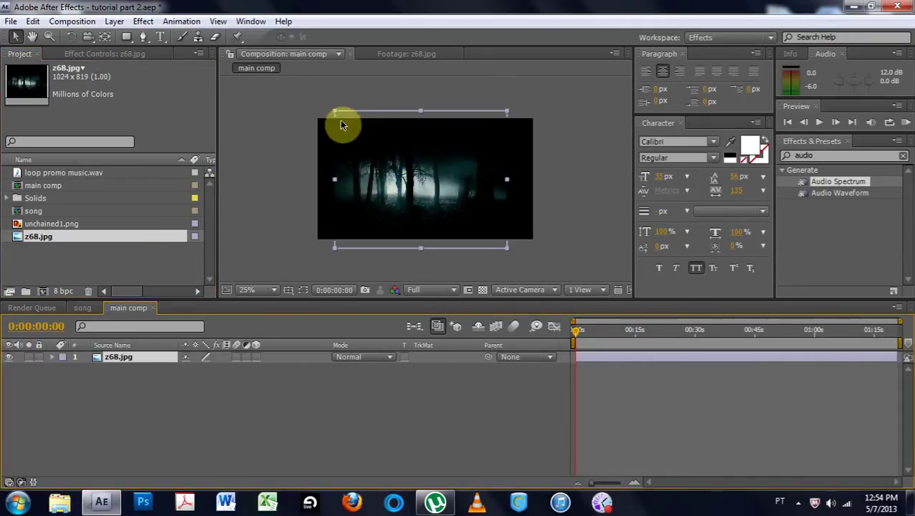
pyautogui.moveTo(335, 112); pyautogui.dragTo(310, 119)
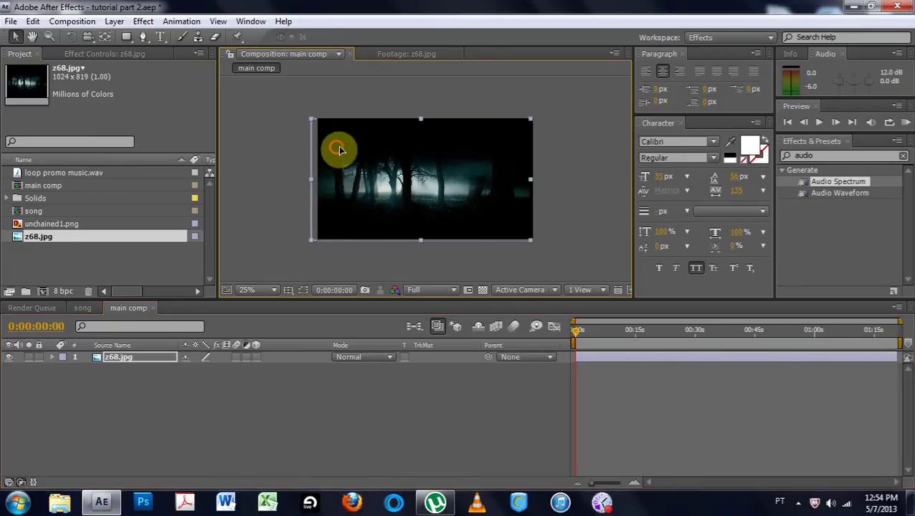
pyautogui.moveTo(337, 147); pyautogui.dragTo(343, 150)
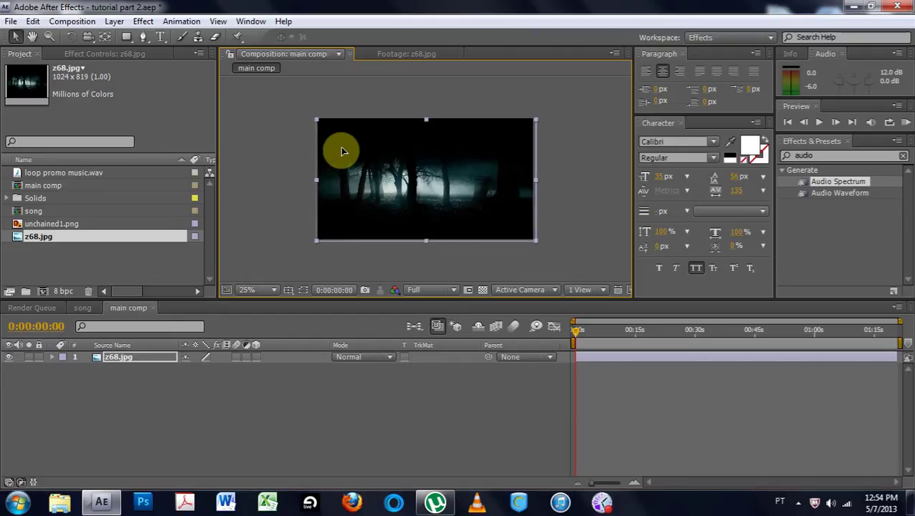
pyautogui.click(281, 161)
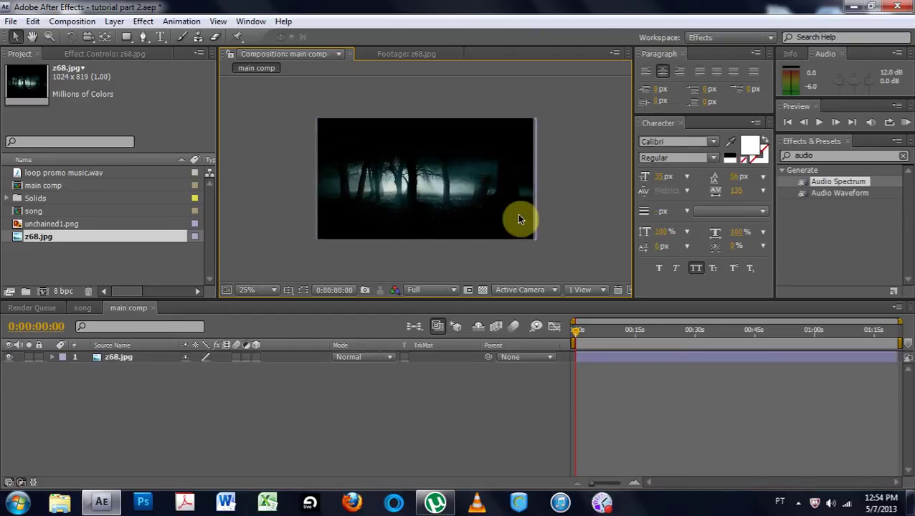
pyautogui.click(117, 369)
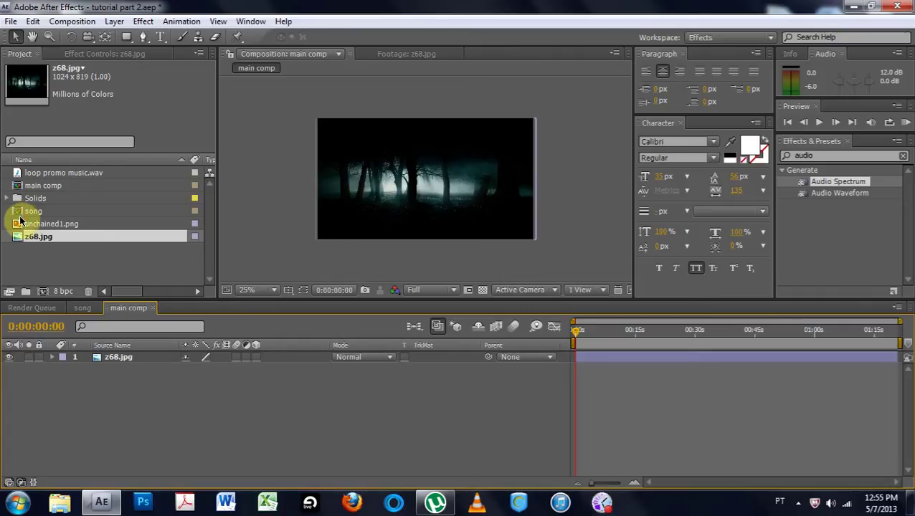
# Step: Add the song comp to main comp above the forest image
pyautogui.moveTo(22, 212); pyautogui.dragTo(87, 283)
pyautogui.moveTo(109, 357); pyautogui.dragTo(106, 357)
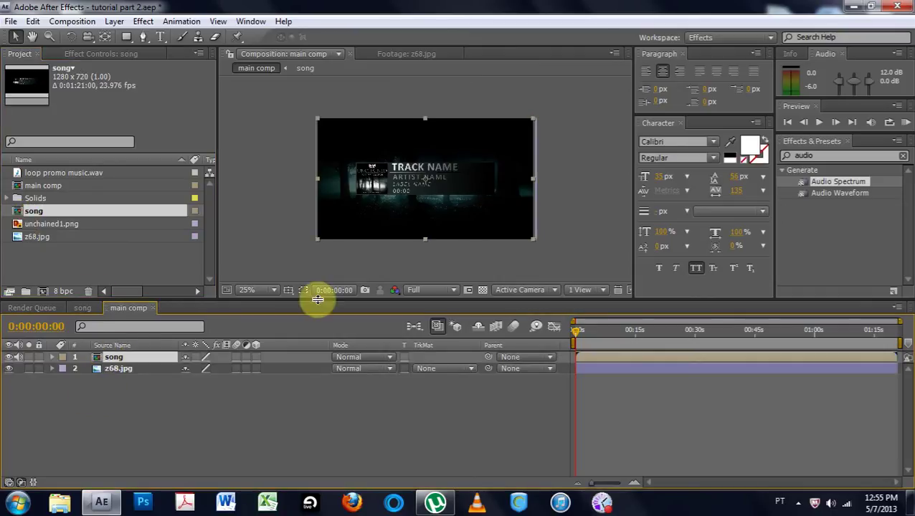
pyautogui.click(590, 168)
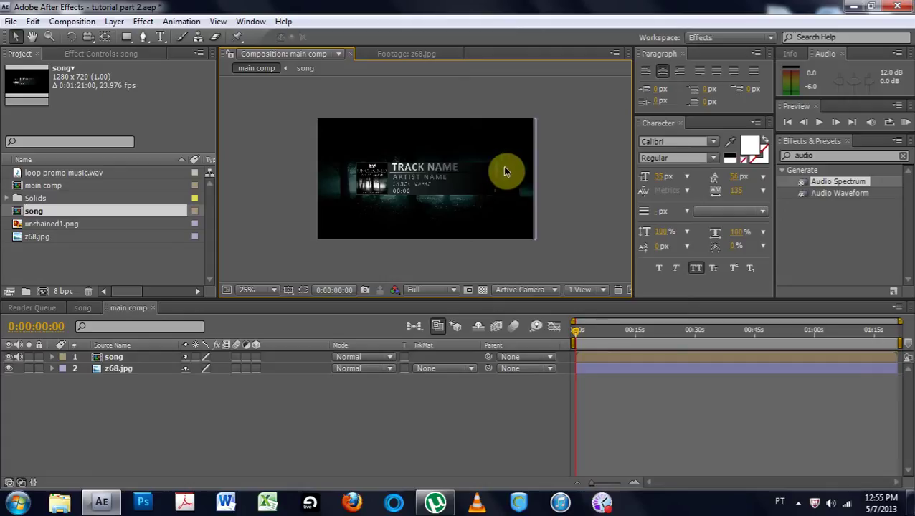
# Step: Widen the z68.jpg forest image to cover the frame edges and set viewer magnification to Fit
pyautogui.click(133, 368)
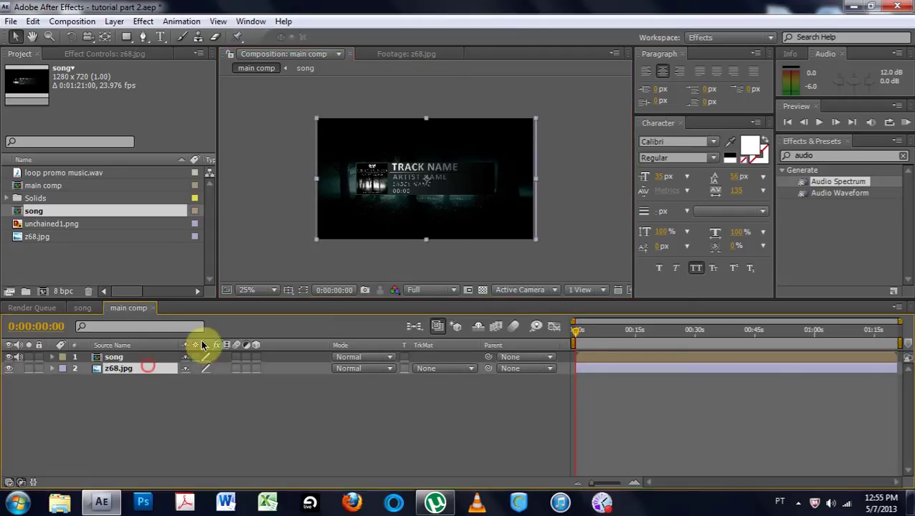
pyautogui.click(507, 203)
pyautogui.moveTo(504, 198); pyautogui.dragTo(525, 186)
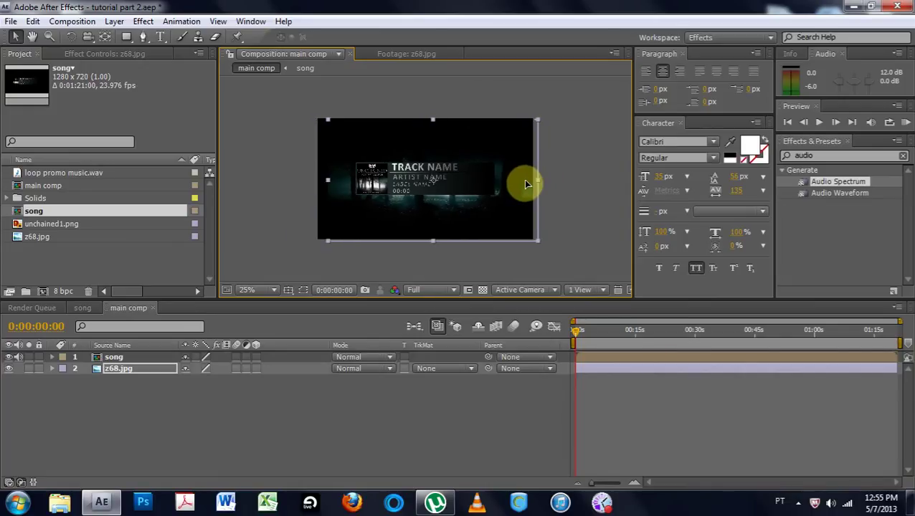
pyautogui.moveTo(329, 179); pyautogui.dragTo(316, 179)
pyautogui.hotkey('shift', 'Left')
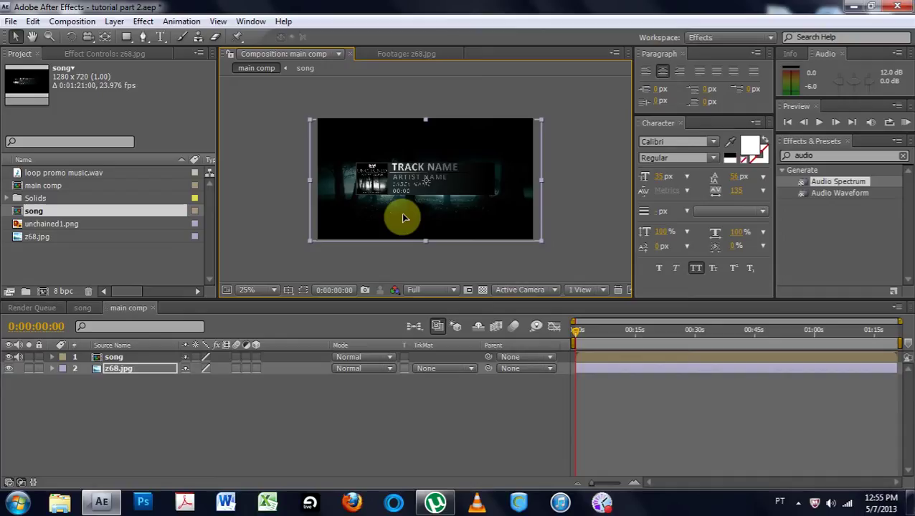
pyautogui.click(402, 214)
pyautogui.click(270, 175)
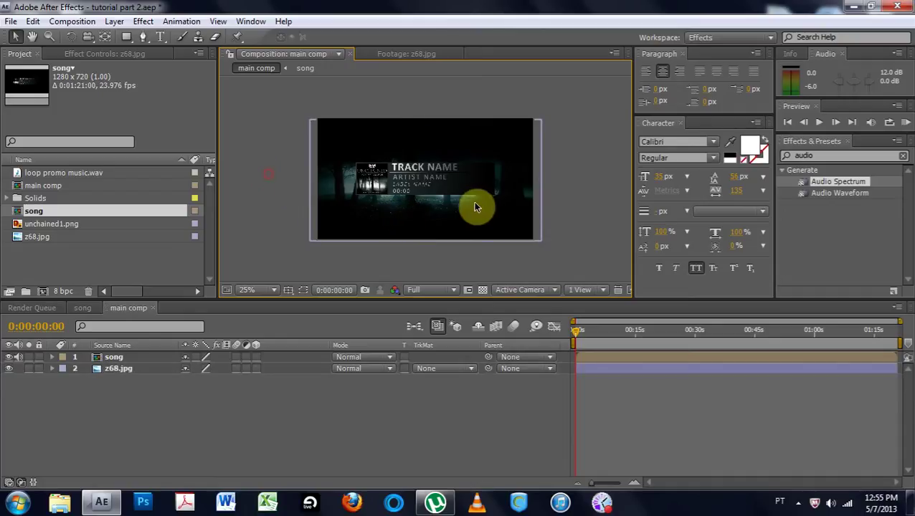
pyautogui.click(261, 290)
pyautogui.click(274, 61)
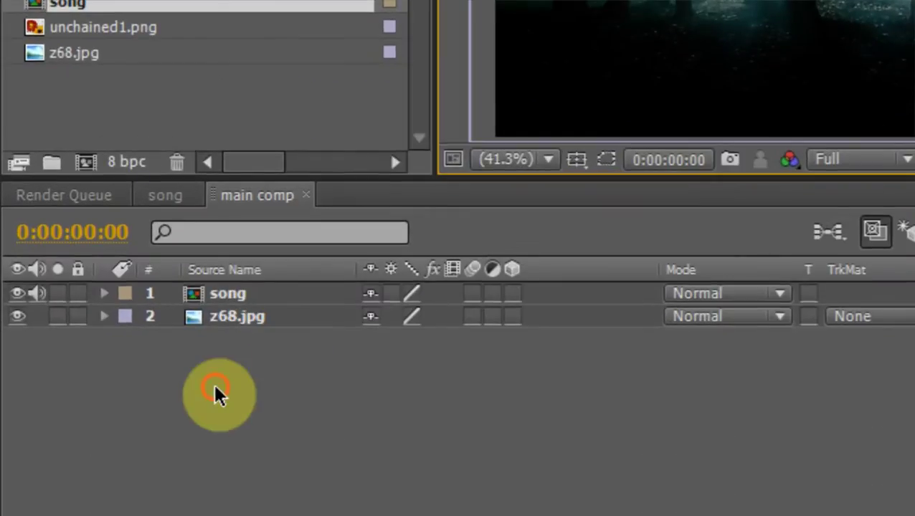
# Step: Add a spot light, Light 1, to main comp, dismissing the 2D layers warning
pyautogui.click(215, 386)
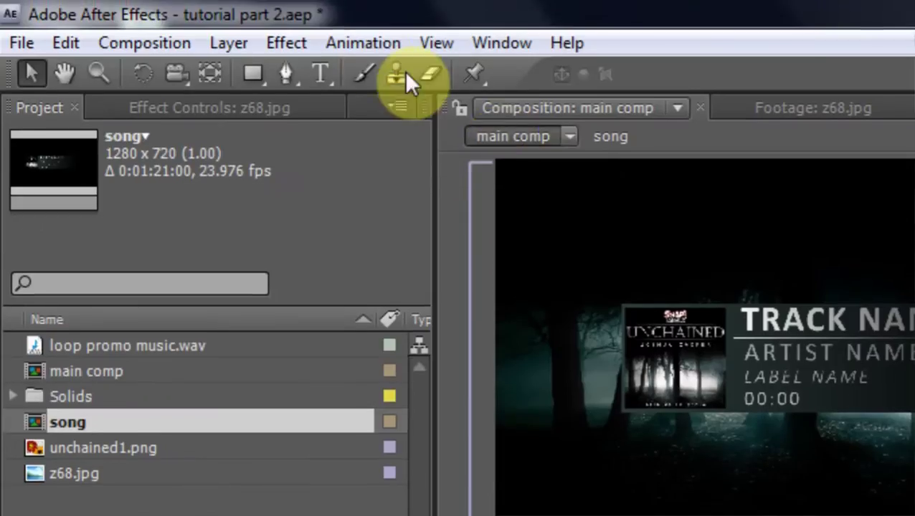
pyautogui.click(241, 41)
pyautogui.moveTo(297, 79)
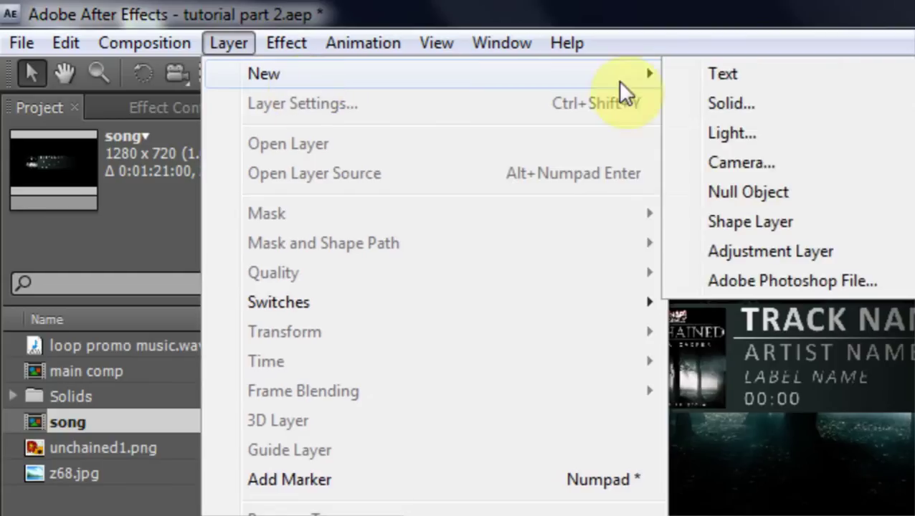
pyautogui.click(829, 139)
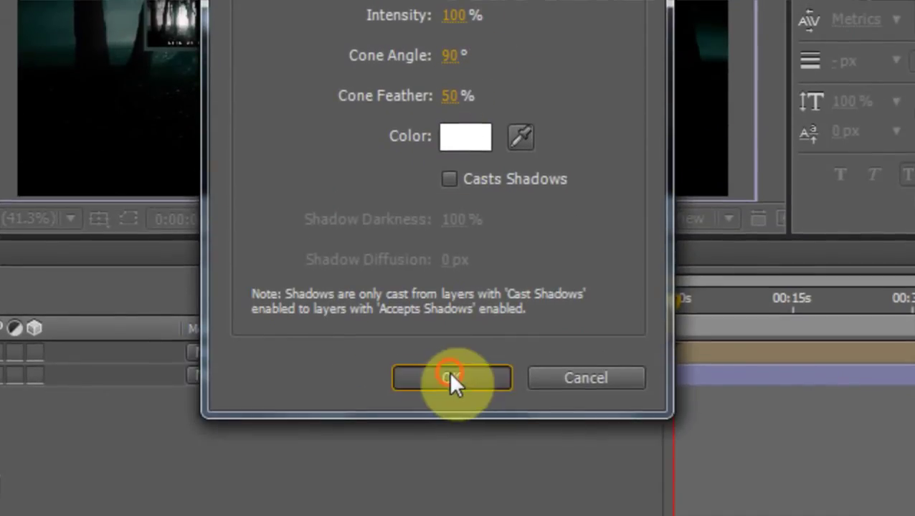
pyautogui.click(447, 370)
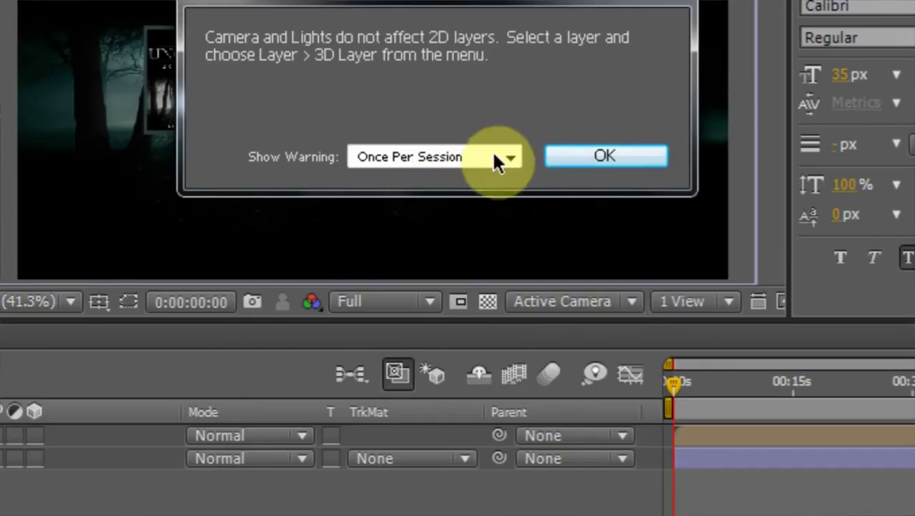
pyautogui.click(605, 142)
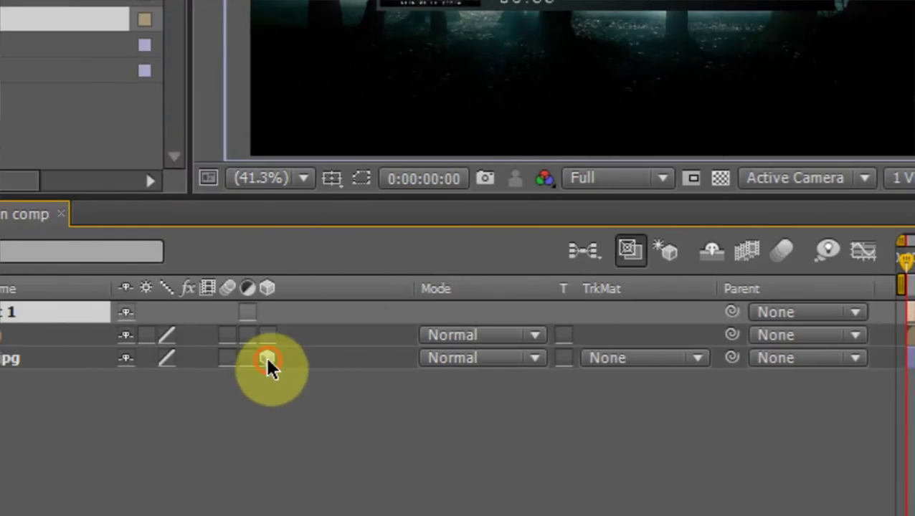
# Step: Make z68.jpg a 3D layer and raise the light above the info card
pyautogui.click(266, 358)
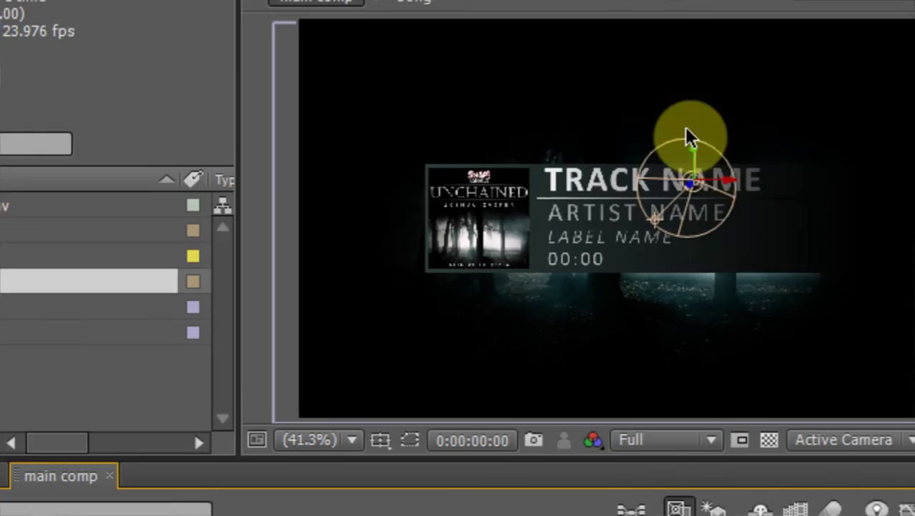
pyautogui.moveTo(690, 190); pyautogui.dragTo(719, 79)
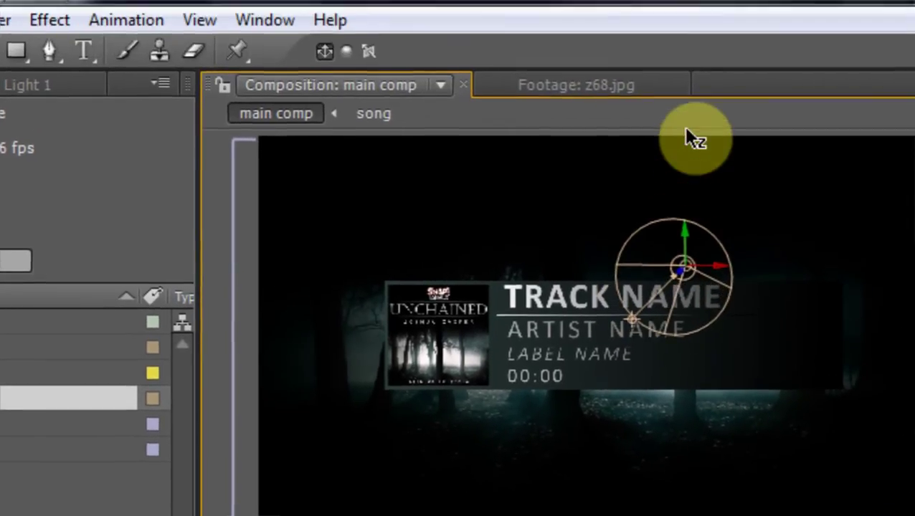
pyautogui.moveTo(685, 129); pyautogui.dragTo(700, 86)
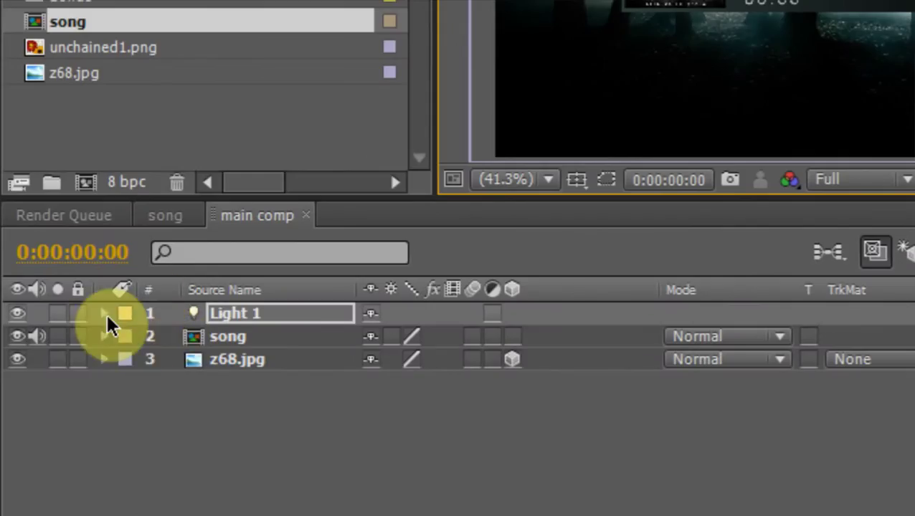
# Step: Give Light 1's Intensity a wiggle(1,30) expression and scrub the timeline to preview the flicker
pyautogui.click(105, 315)
pyautogui.click(127, 337)
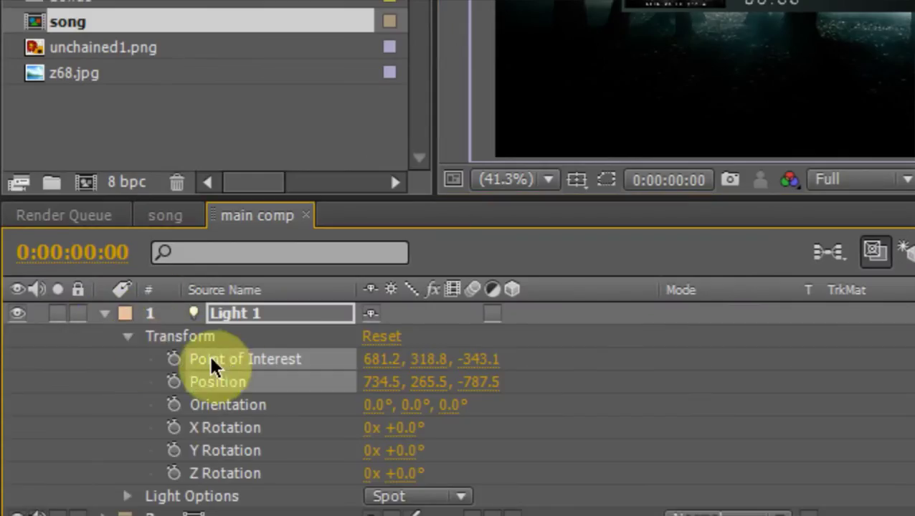
pyautogui.click(129, 337)
pyautogui.click(130, 360)
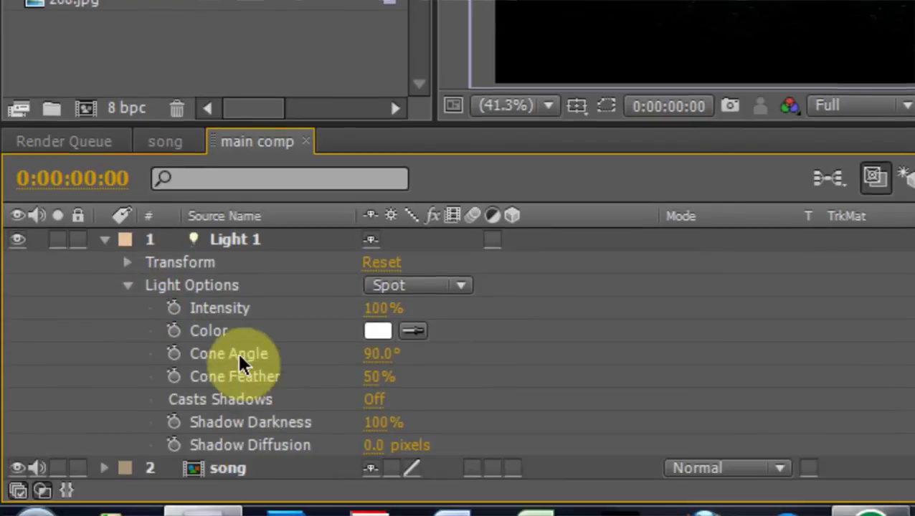
pyautogui.keyDown('alt'); pyautogui.click(172, 309); pyautogui.keyUp('alt')
pyautogui.write('wiggle(1,30')
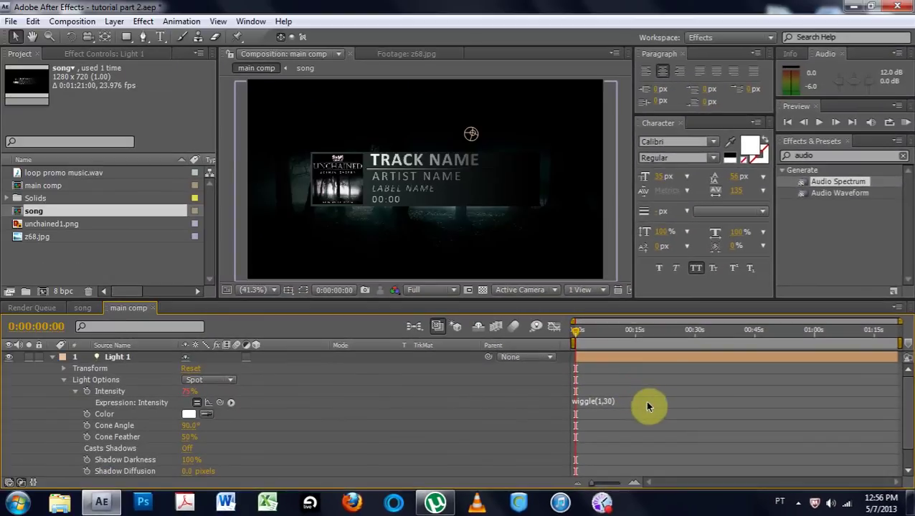
pyautogui.moveTo(600, 334); pyautogui.dragTo(667, 335)
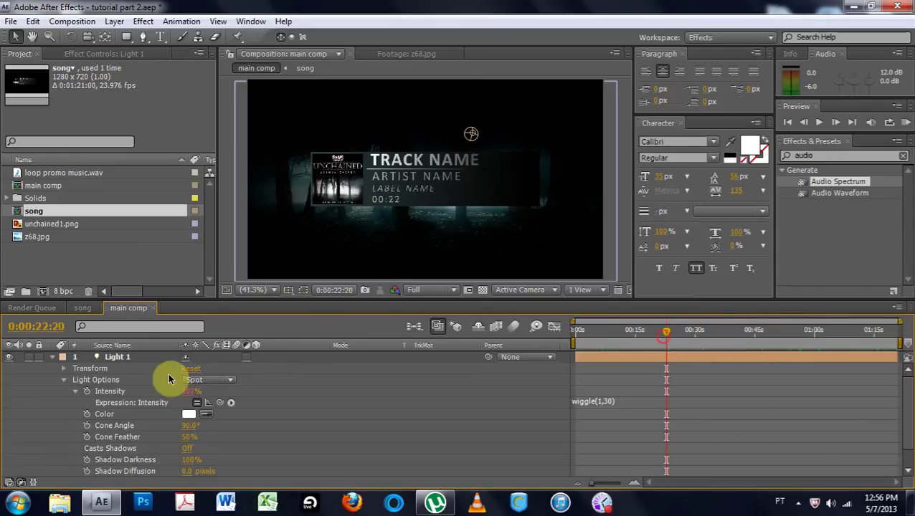
# Step: Create a new white solid layer, White Solid 4, above the song layer
pyautogui.click(57, 358)
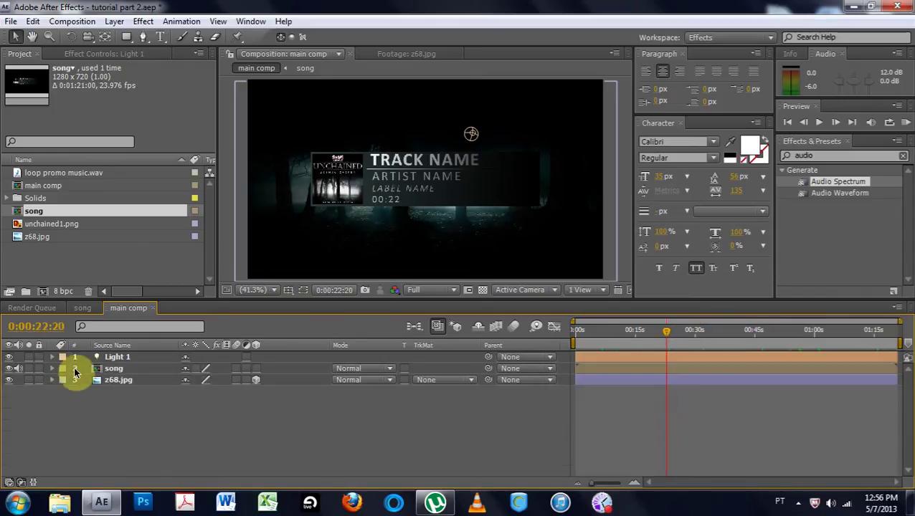
pyautogui.click(112, 379)
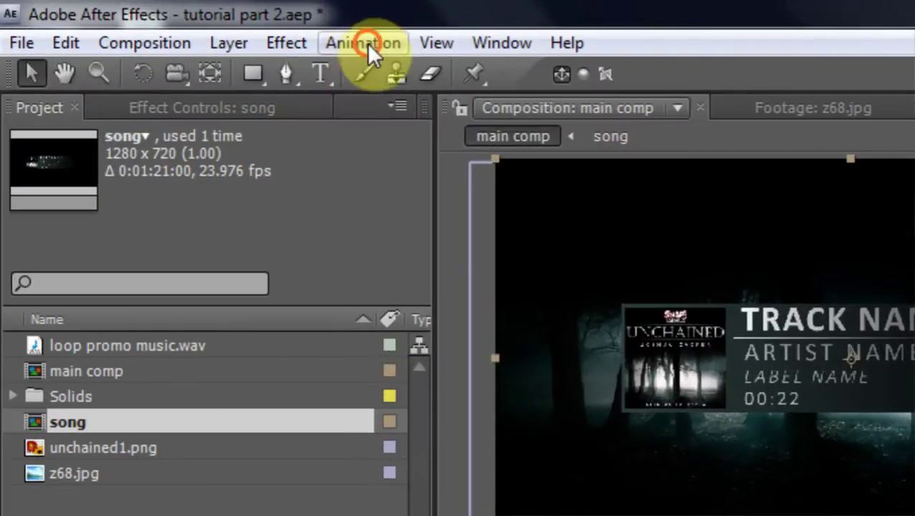
pyautogui.click(219, 32)
pyautogui.moveTo(174, 32)
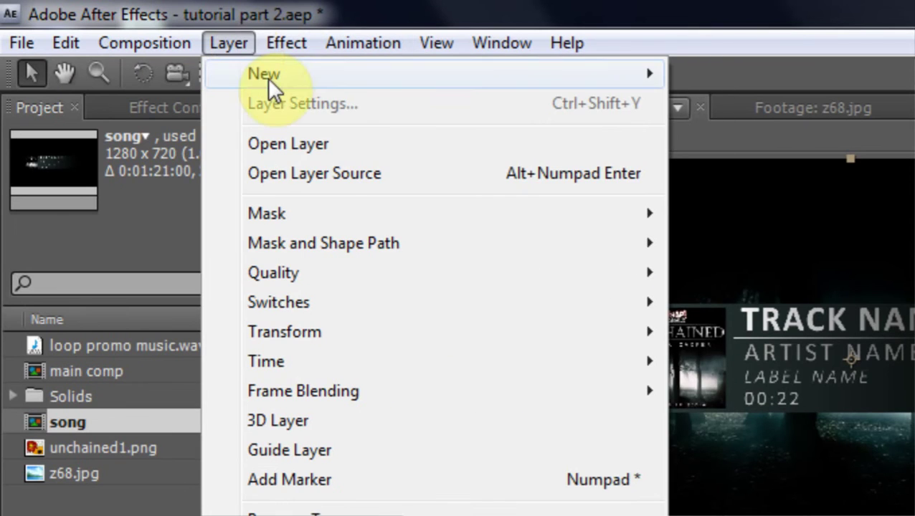
pyautogui.moveTo(578, 78)
pyautogui.click(743, 100)
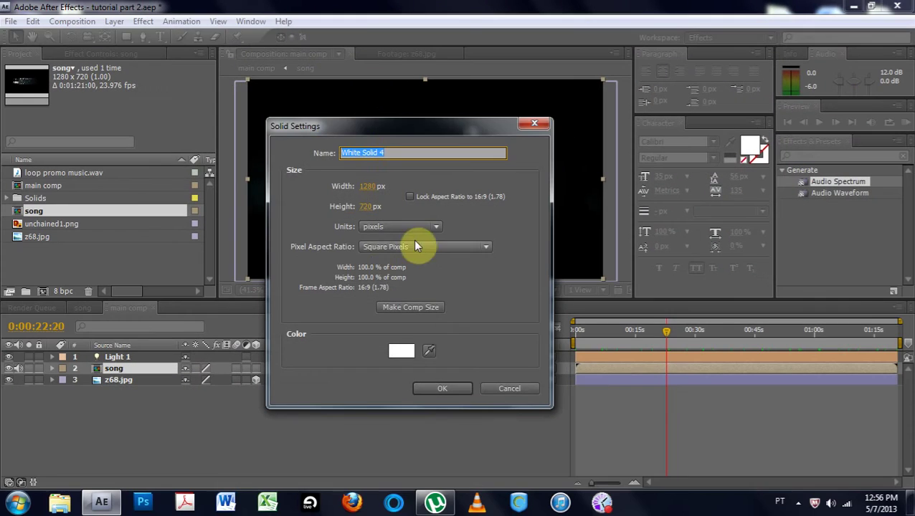
pyautogui.click(436, 387)
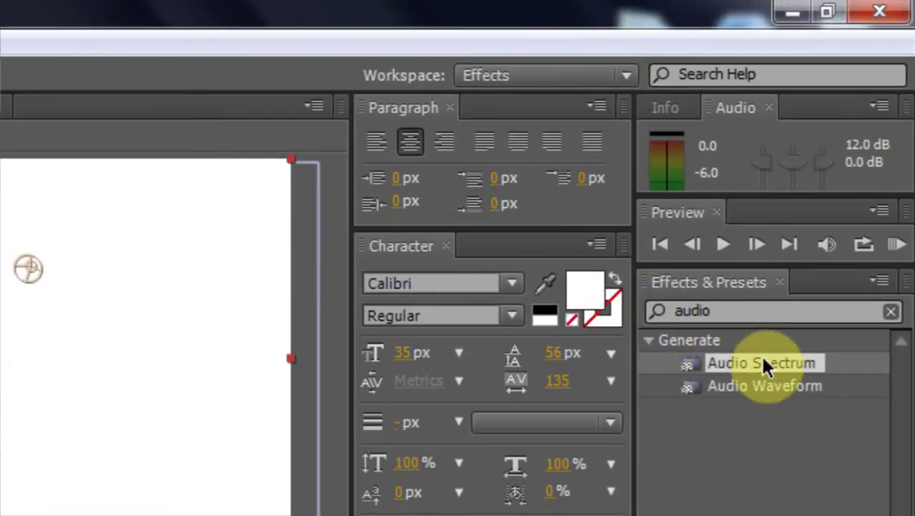
# Step: Apply Audio Spectrum to the solid with 150 frequency bands, Analog lines, and song as Audio Layer
pyautogui.moveTo(735, 363); pyautogui.dragTo(0, 355)
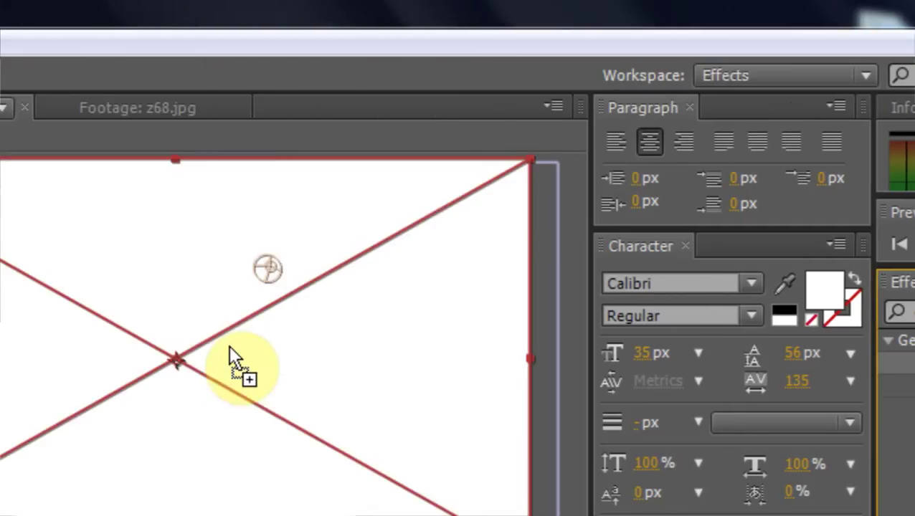
pyautogui.moveTo(229, 350); pyautogui.dragTo(228, 352)
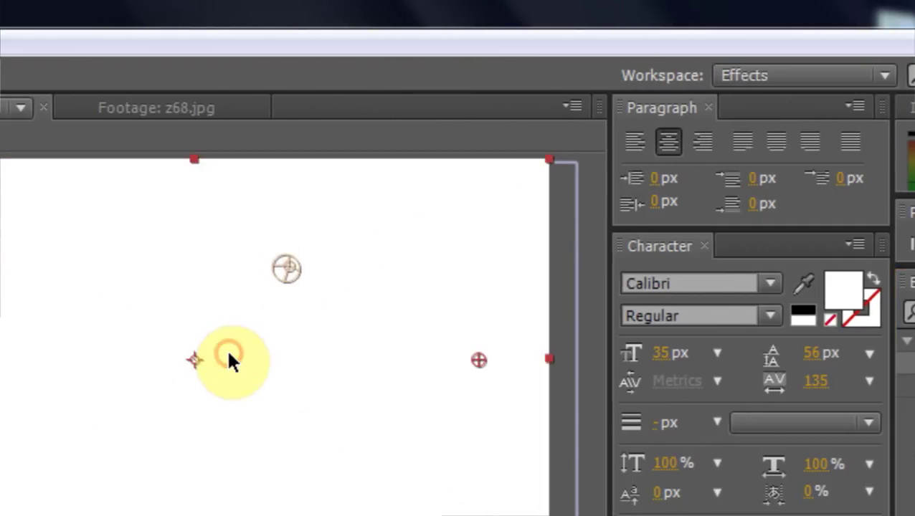
pyautogui.moveTo(263, 151); pyautogui.dragTo(260, 230)
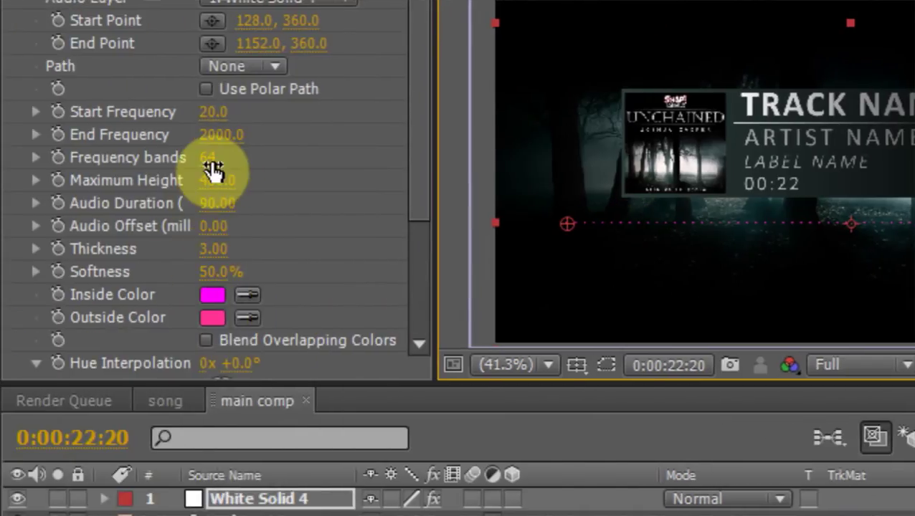
pyautogui.click(208, 158)
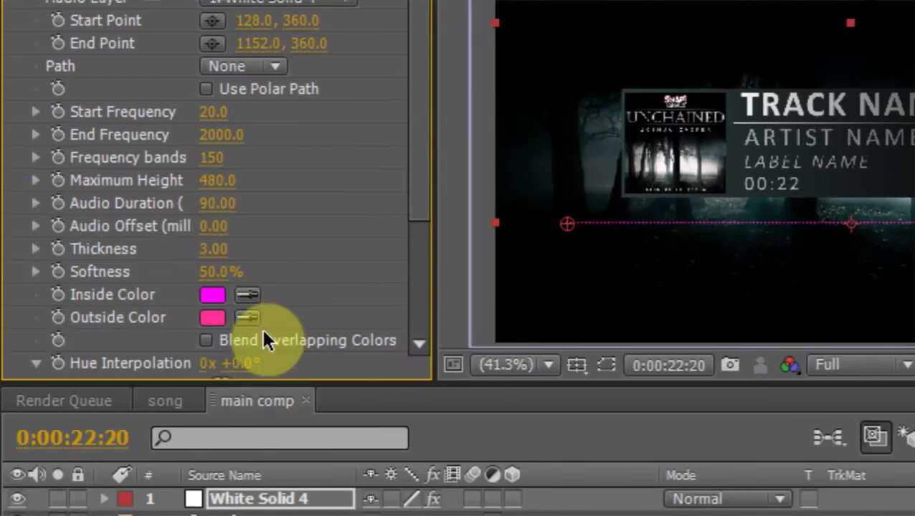
pyautogui.scroll(-2, 263, 333)
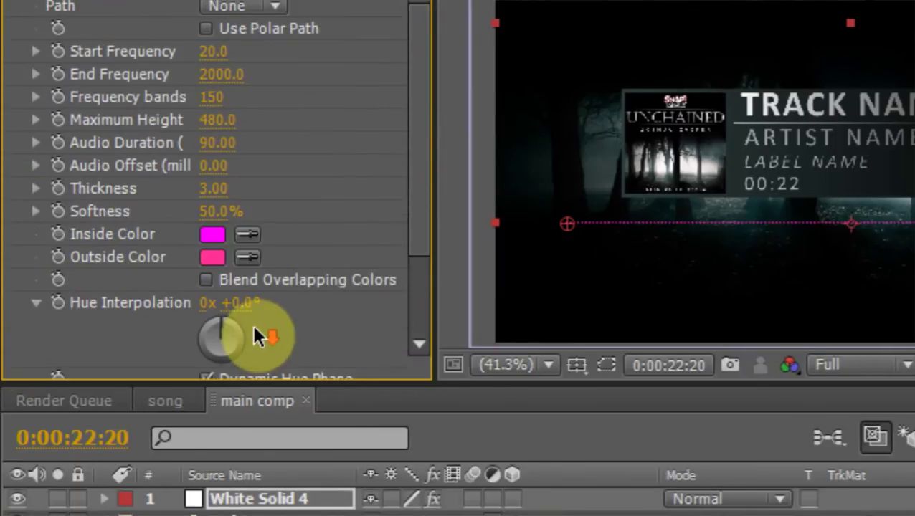
pyautogui.scroll(-3, 259, 330)
pyautogui.click(244, 308)
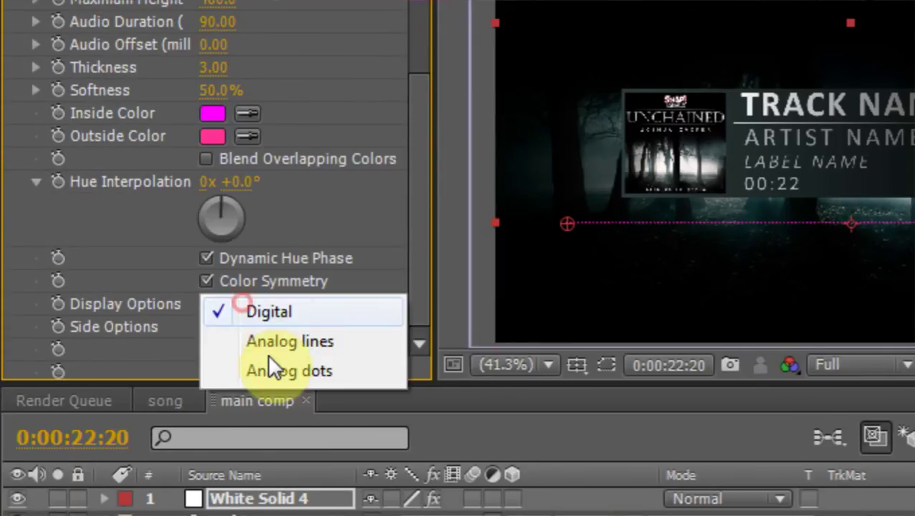
pyautogui.click(267, 341)
pyautogui.moveTo(423, 253); pyautogui.dragTo(396, 147)
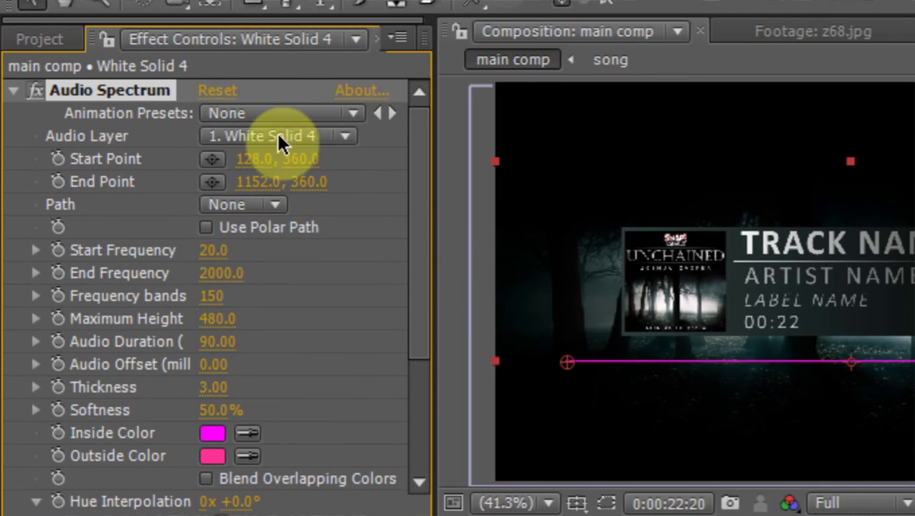
pyautogui.click(277, 137)
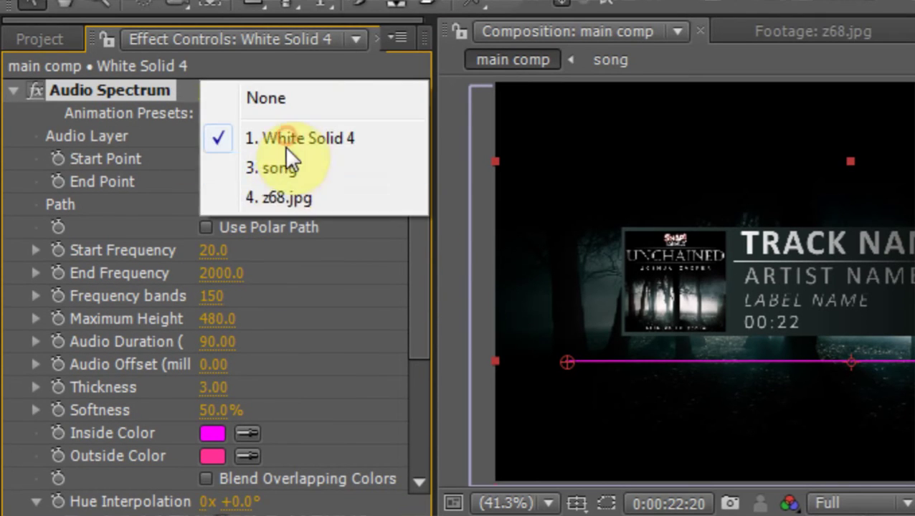
pyautogui.click(275, 174)
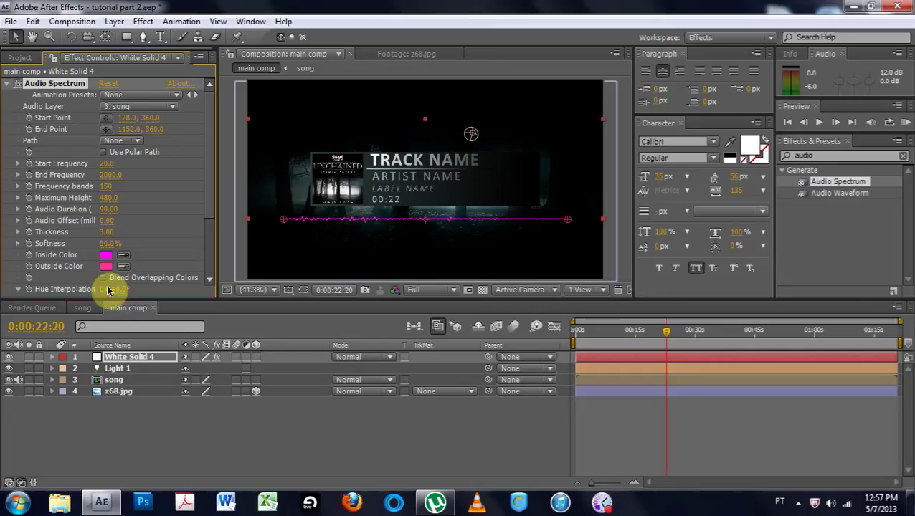
# Step: Set the spectrum's End Frequency to 500, scrubbing to about 1:04 to preview it
pyautogui.click(682, 331)
pyautogui.moveTo(785, 333); pyautogui.dragTo(807, 333)
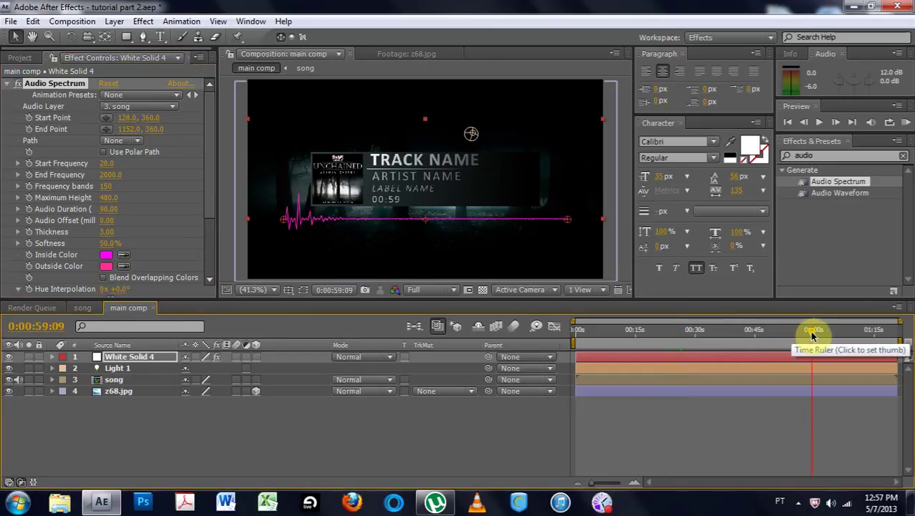
pyautogui.click(809, 335)
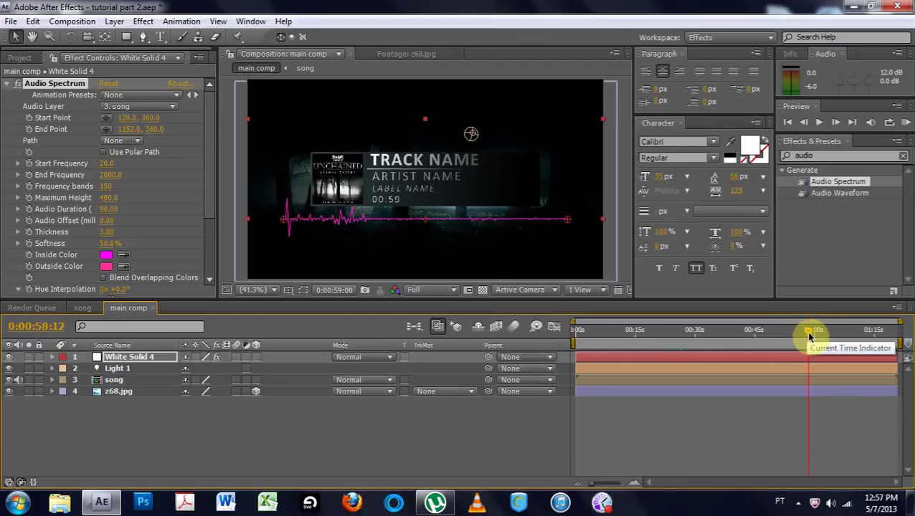
pyautogui.moveTo(808, 334); pyautogui.dragTo(815, 336)
pyautogui.click(299, 219)
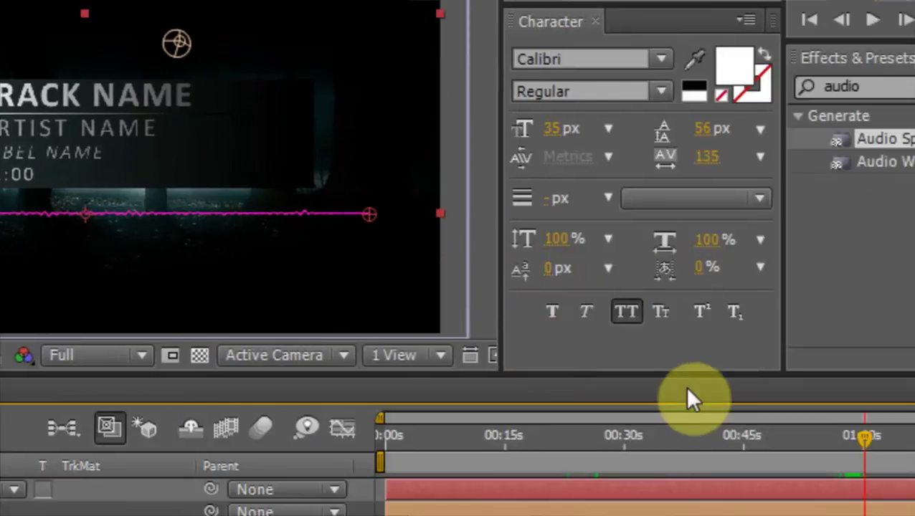
pyautogui.moveTo(868, 436); pyautogui.dragTo(890, 436)
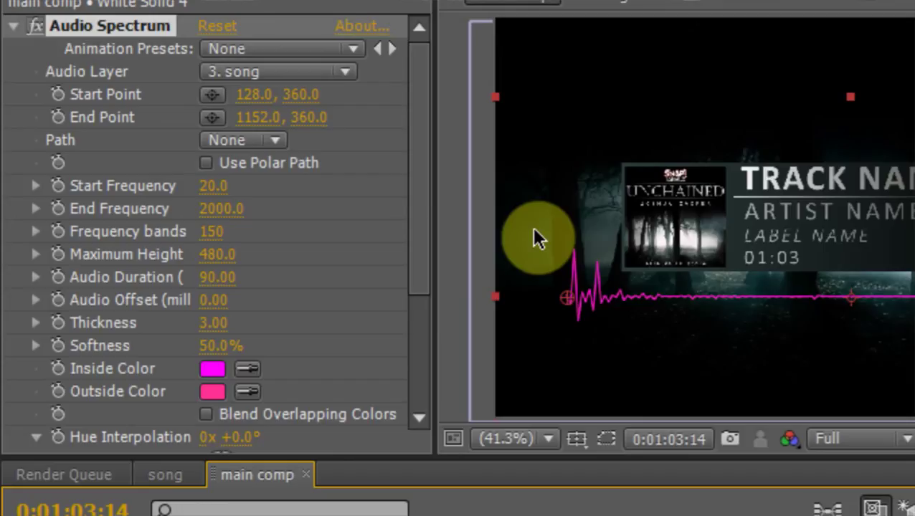
pyautogui.moveTo(215, 215); pyautogui.dragTo(193, 210)
pyautogui.click(194, 210)
pyautogui.write('500')
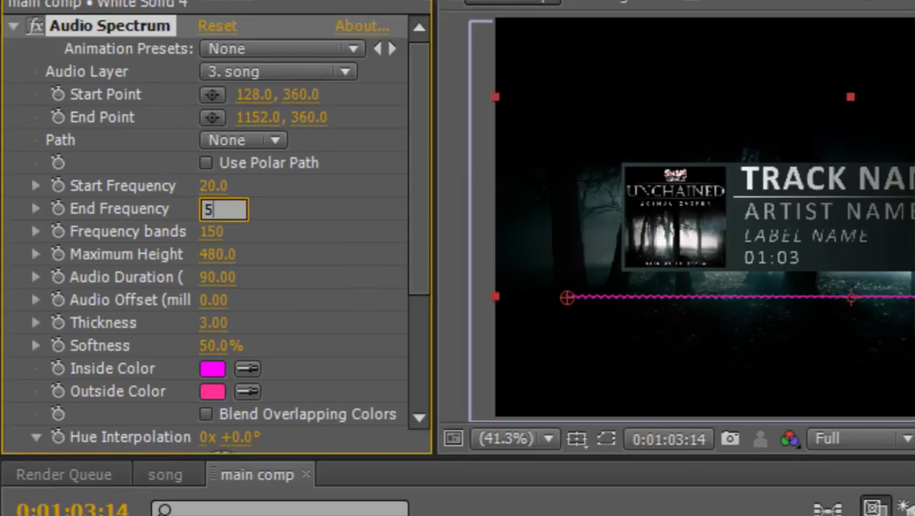
pyautogui.press('Return')
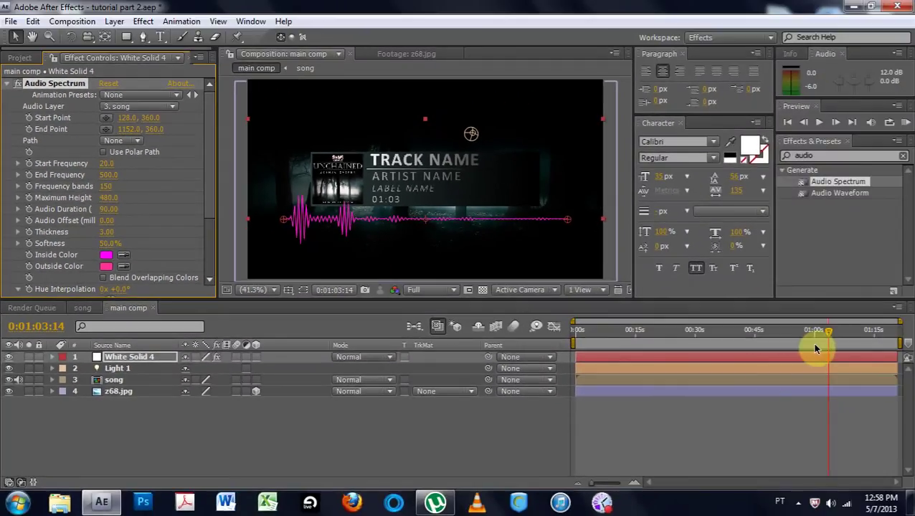
pyautogui.moveTo(830, 334); pyautogui.dragTo(793, 338)
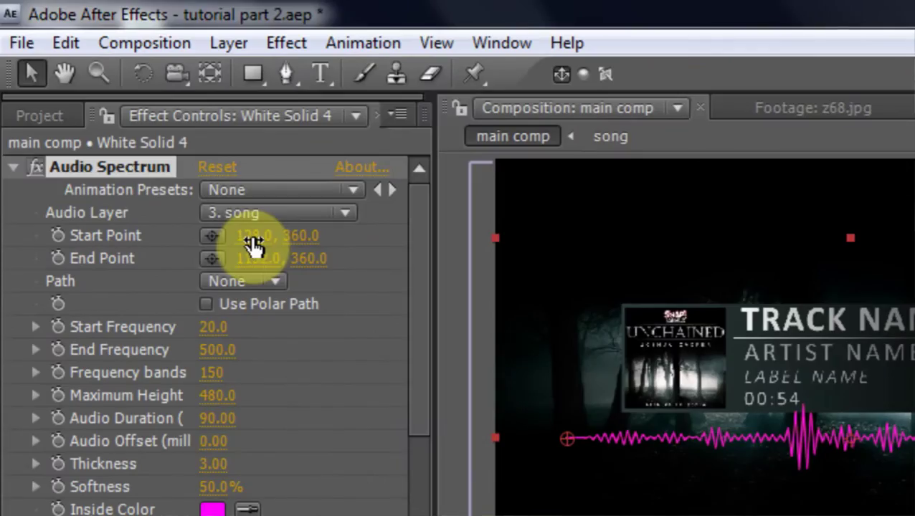
# Step: Reposition the spectrum line, moving its Start Point to 232,360
pyautogui.moveTo(253, 245); pyautogui.dragTo(417, 258)
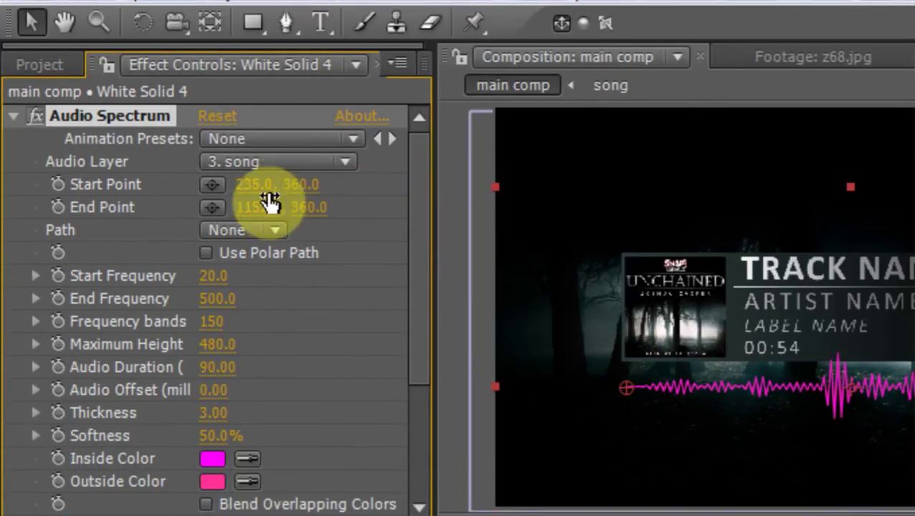
pyautogui.moveTo(258, 191); pyautogui.dragTo(258, 191)
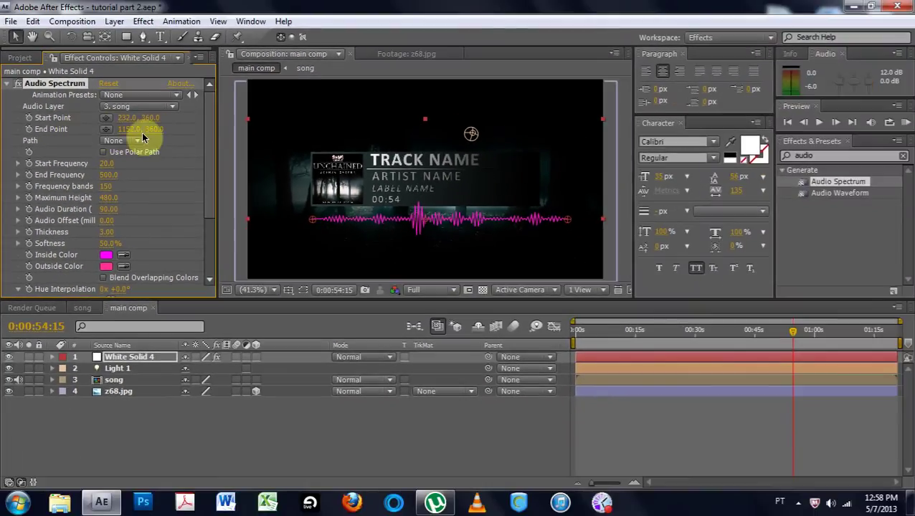
pyautogui.moveTo(130, 135); pyautogui.dragTo(99, 129)
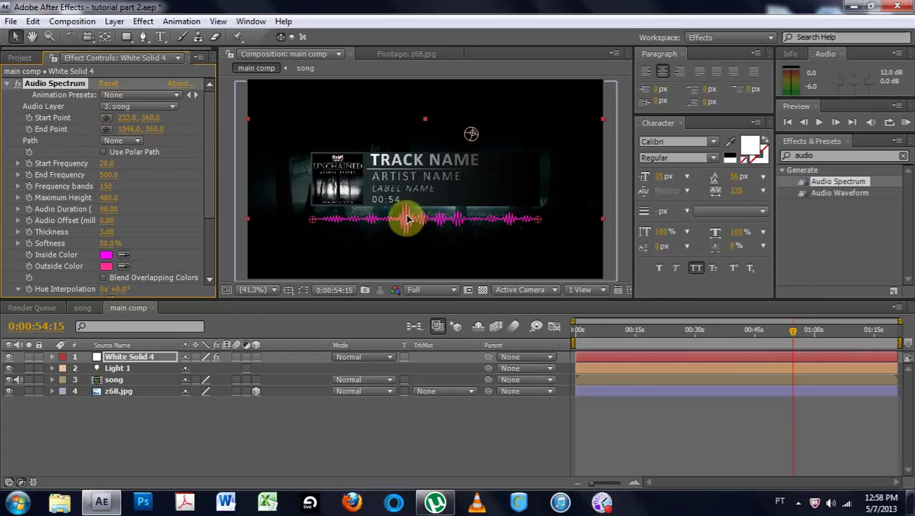
pyautogui.moveTo(407, 218); pyautogui.dragTo(408, 210)
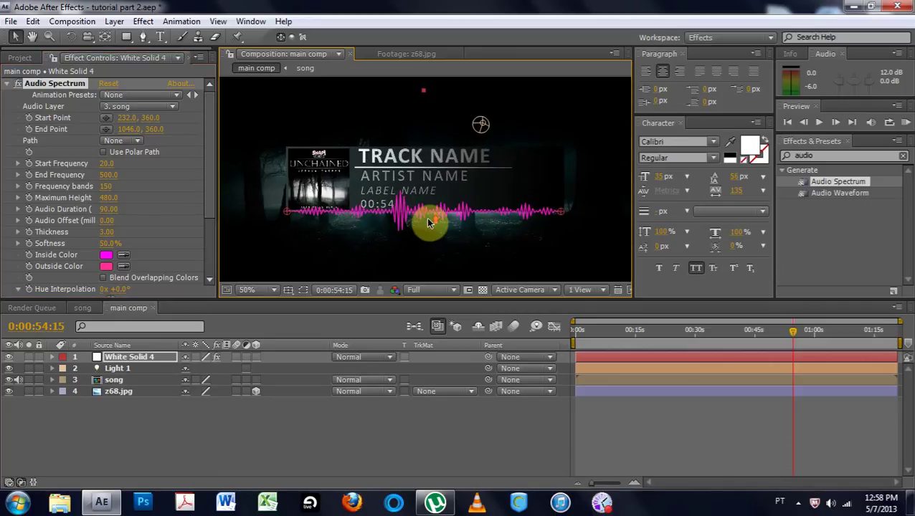
# Step: Fine-tune the spectrum's End Point to 1056,360
pyautogui.scroll(4, 427, 233)
pyautogui.scroll(-3, 419, 228)
pyautogui.scroll(1, 421, 228)
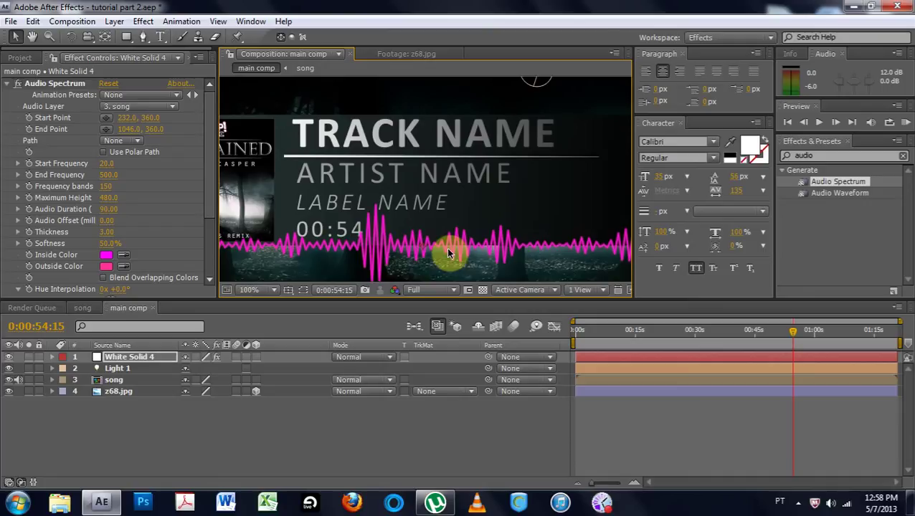
pyautogui.scroll(-1, 429, 208)
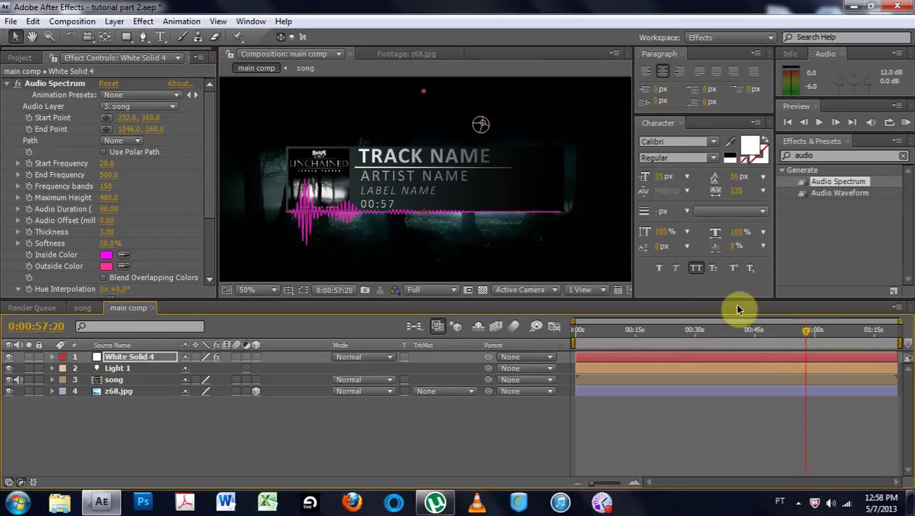
pyautogui.scroll(1, 289, 227)
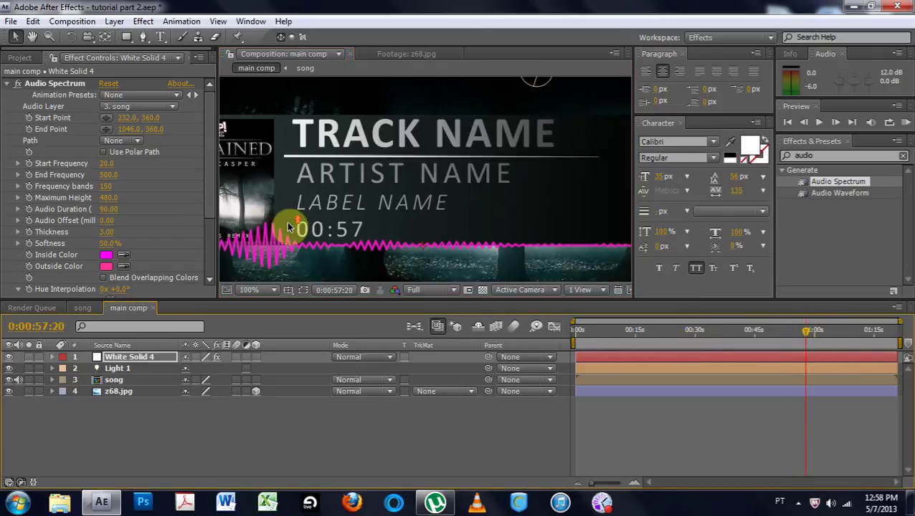
pyautogui.moveTo(263, 222); pyautogui.dragTo(288, 261)
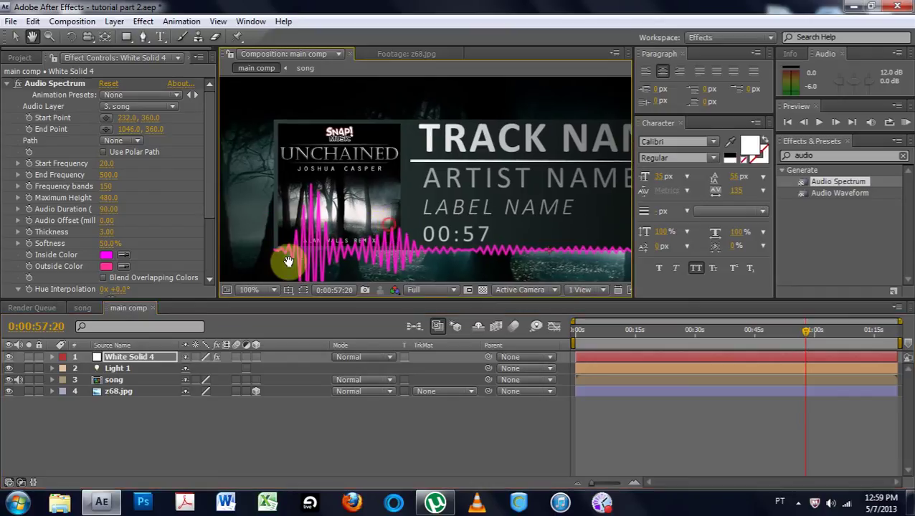
pyautogui.moveTo(517, 207); pyautogui.dragTo(569, 255)
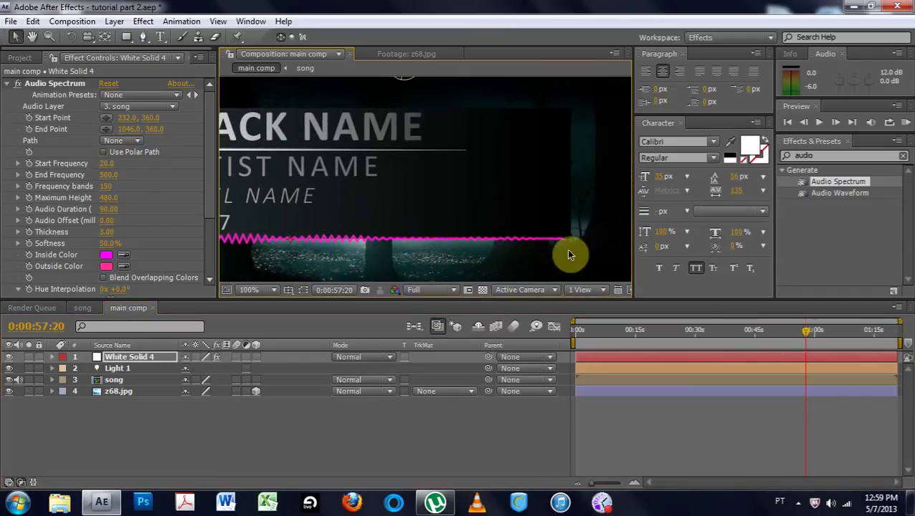
pyautogui.click(128, 128)
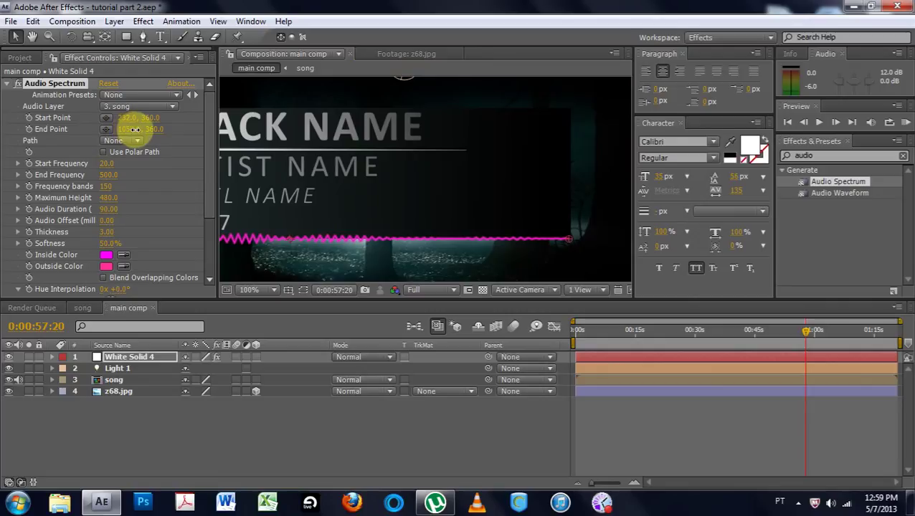
pyautogui.click(135, 130)
pyautogui.click(553, 194)
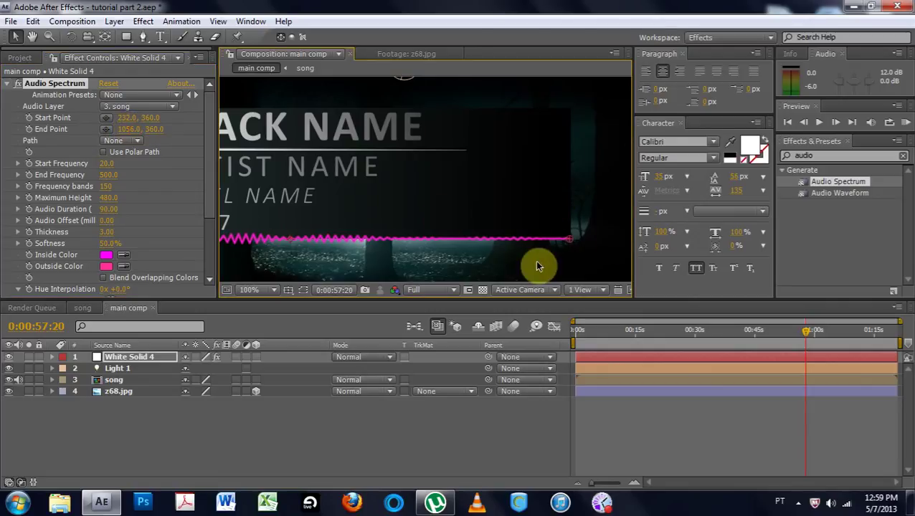
pyautogui.click(115, 392)
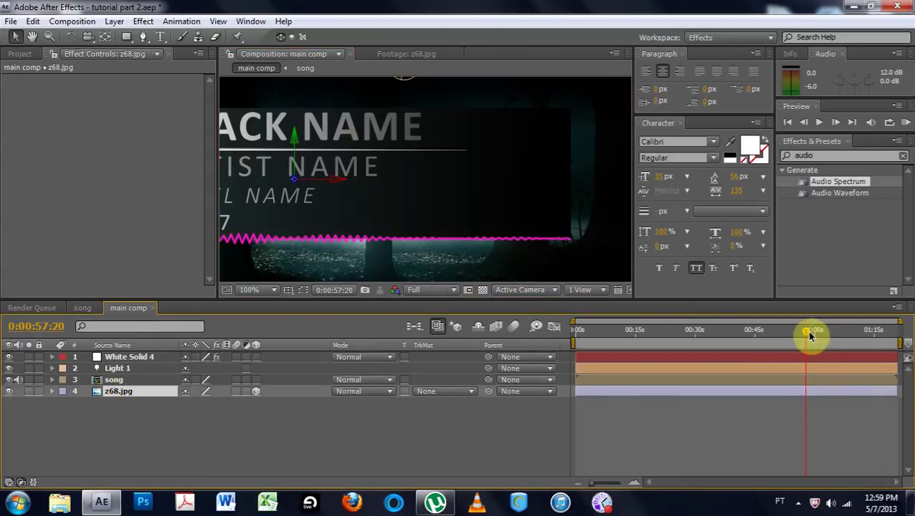
# Step: Move White Solid 4 below the song layer and adjust the spectrum End Point to 1051,360
pyautogui.moveTo(811, 332); pyautogui.dragTo(786, 331)
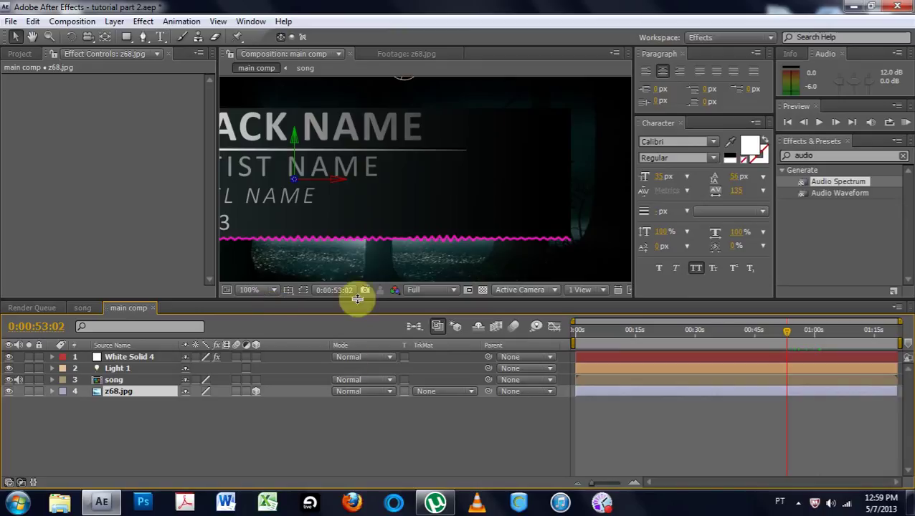
pyautogui.click(114, 379)
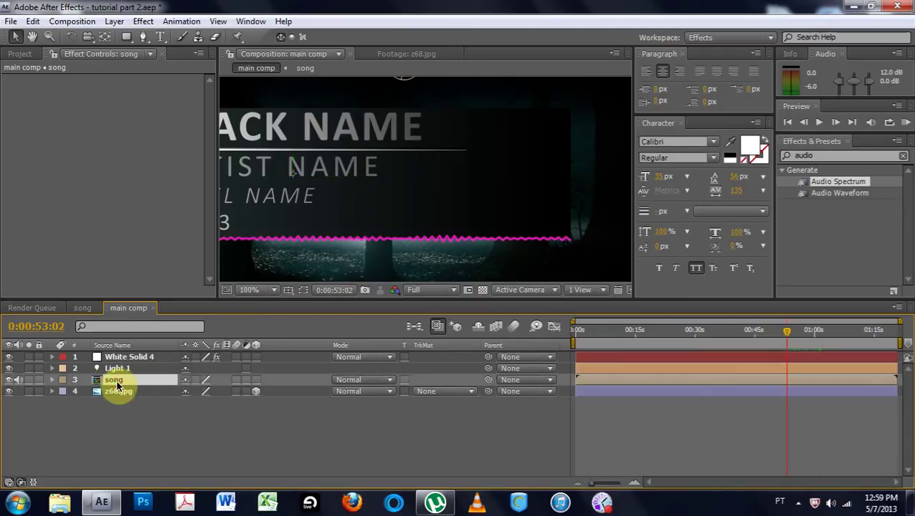
pyautogui.moveTo(125, 358); pyautogui.dragTo(129, 384)
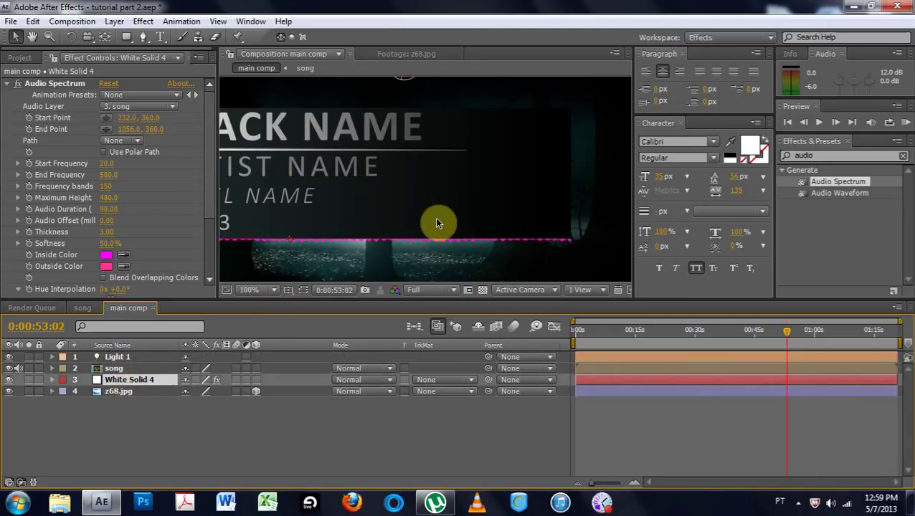
pyautogui.scroll(-2, 323, 172)
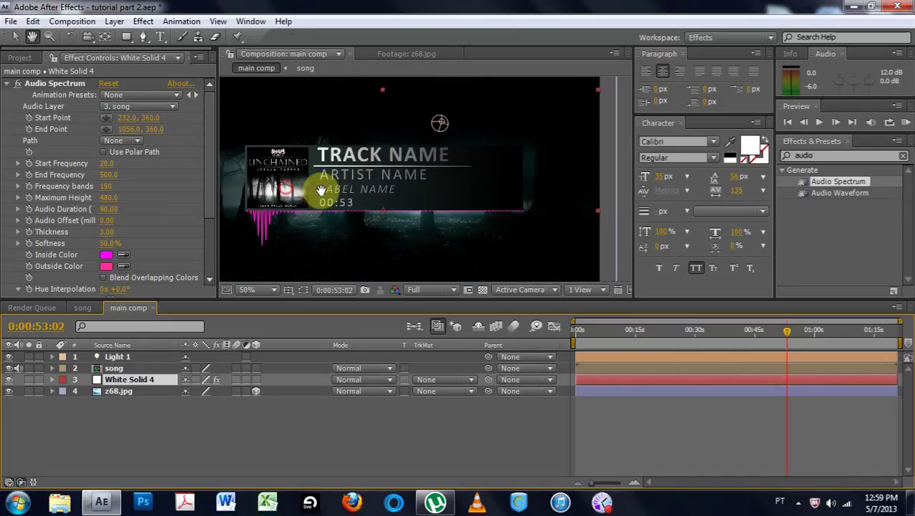
pyautogui.moveTo(774, 331); pyautogui.dragTo(753, 334)
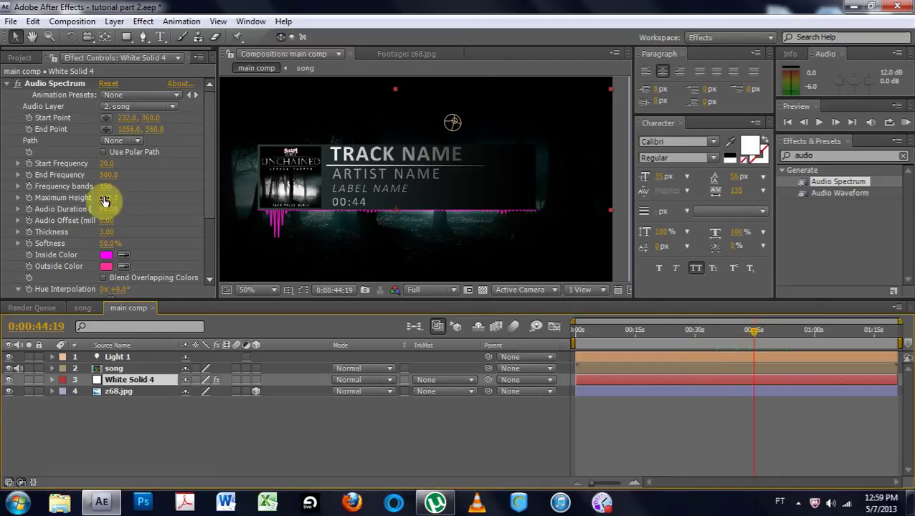
pyautogui.click(130, 128)
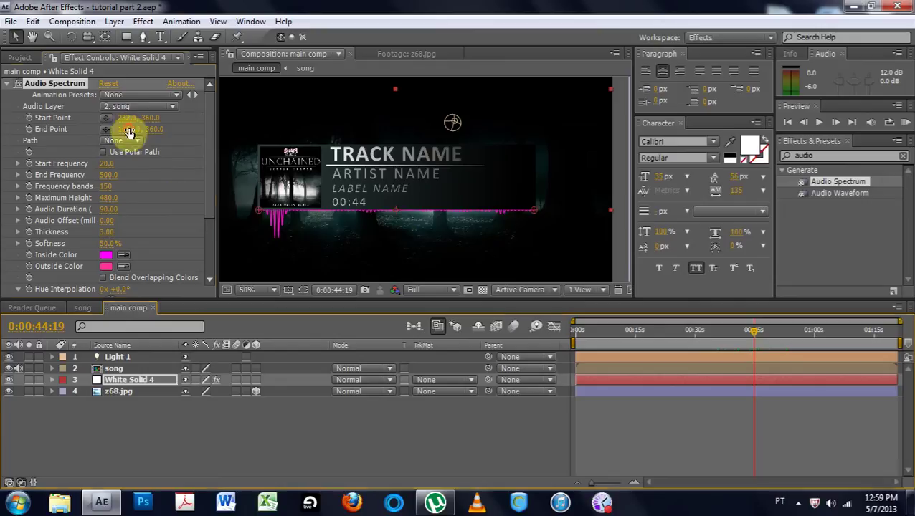
pyautogui.click(624, 332)
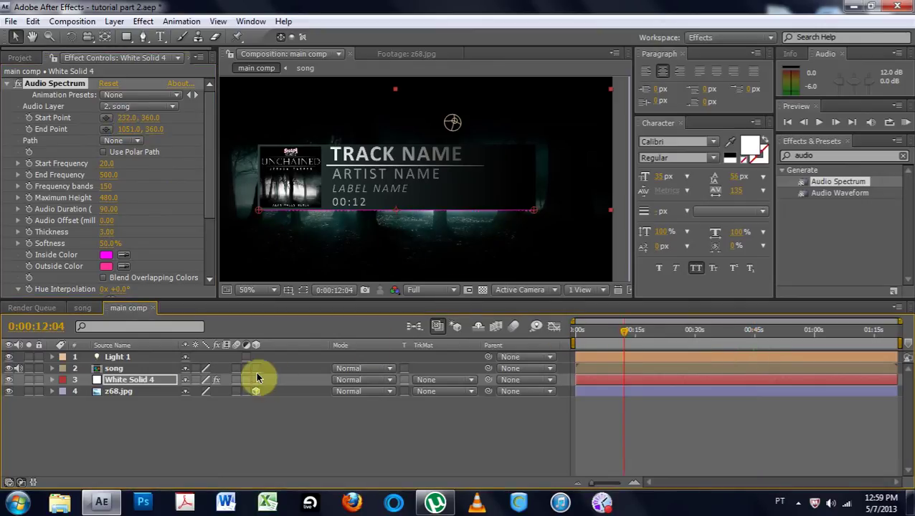
pyautogui.click(143, 392)
pyautogui.moveTo(633, 332); pyautogui.dragTo(812, 345)
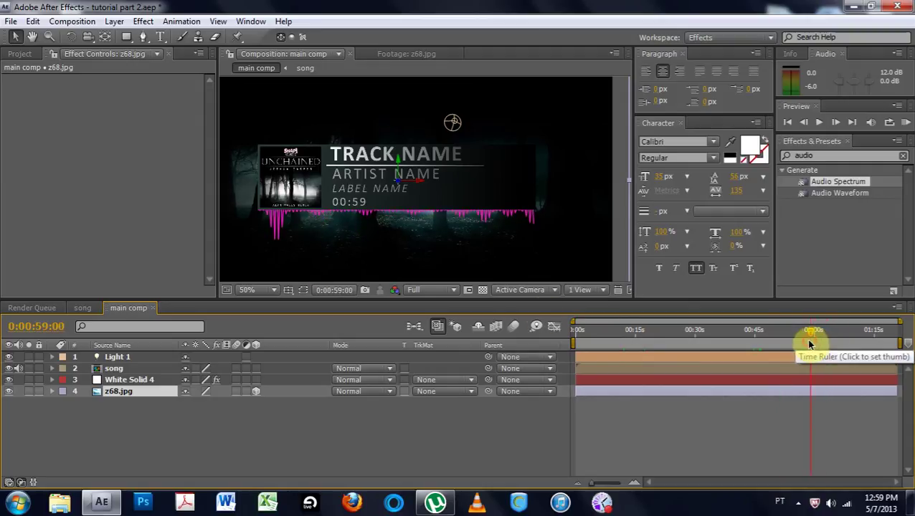
# Step: Set the spectrum's Inside Color to a dark teal-grey sampled from the scene
pyautogui.click(122, 381)
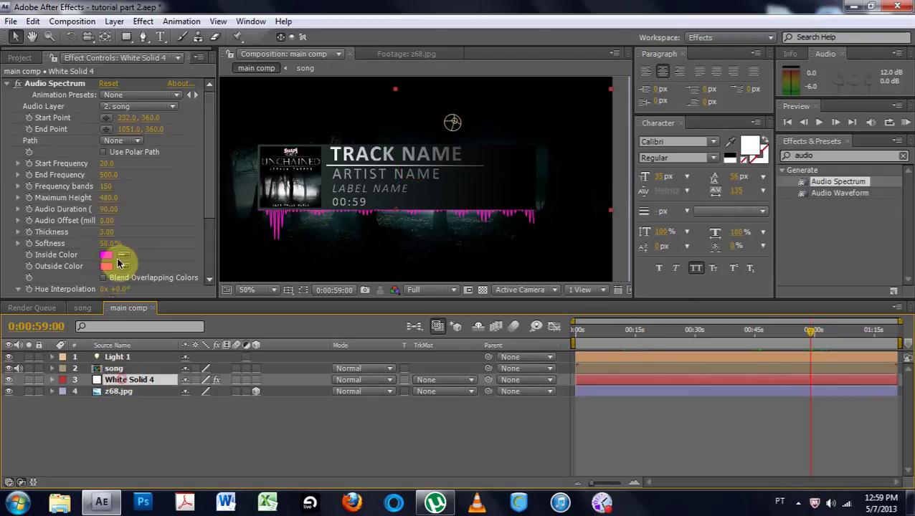
pyautogui.click(106, 256)
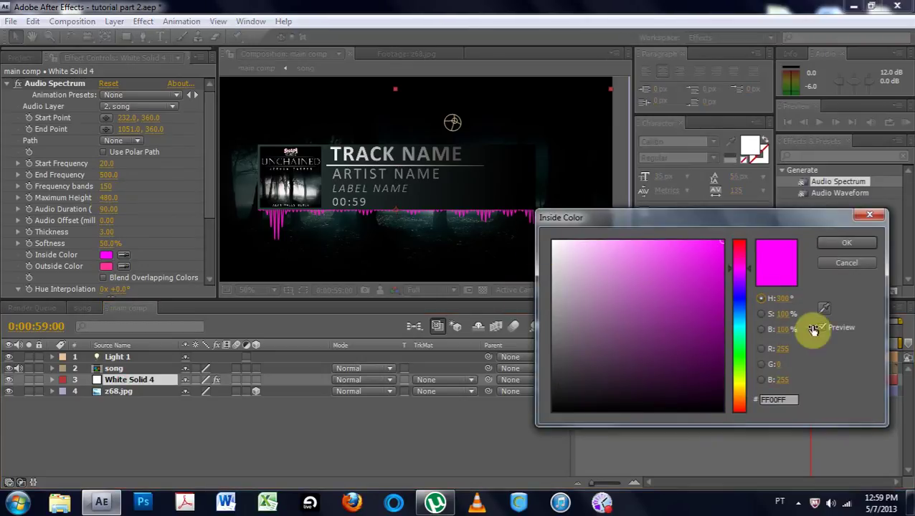
pyautogui.click(824, 308)
pyautogui.click(314, 173)
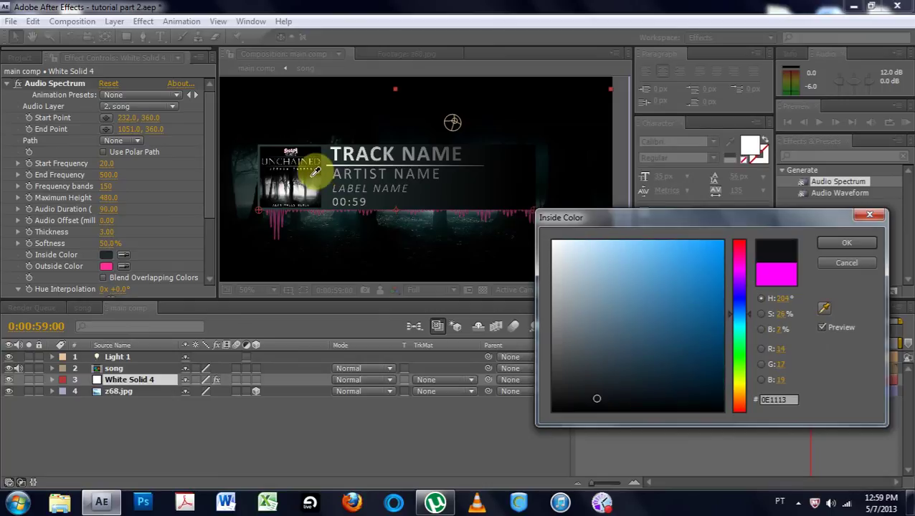
pyautogui.click(315, 174)
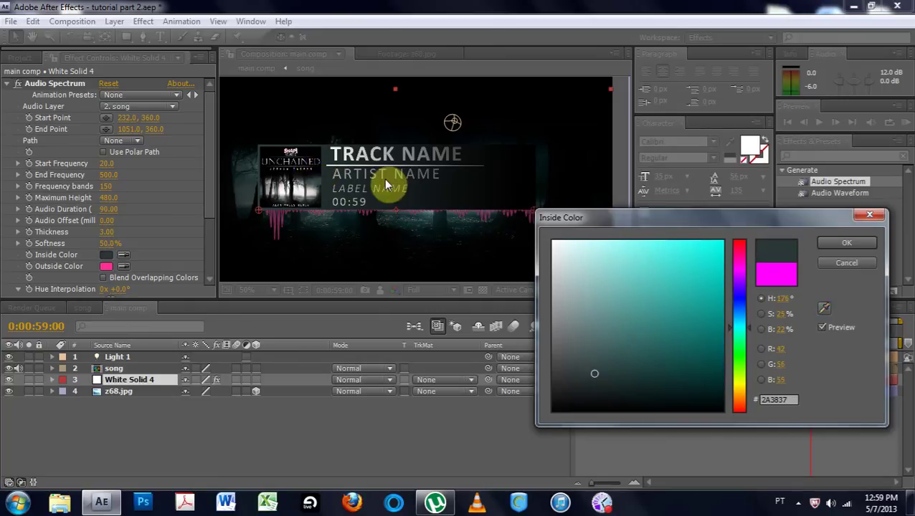
pyautogui.click(865, 245)
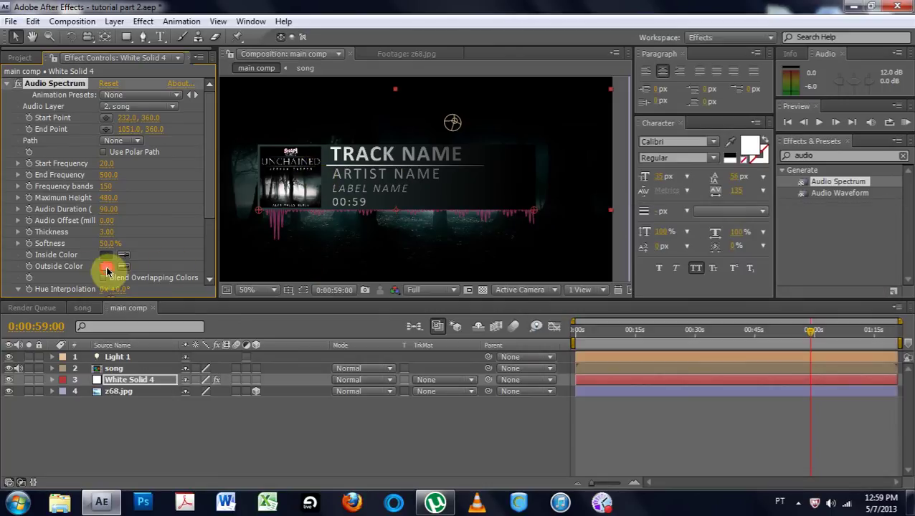
# Step: Set the spectrum's Outside Color to a light grey (AFAEAC) sampled from the scene
pyautogui.click(106, 267)
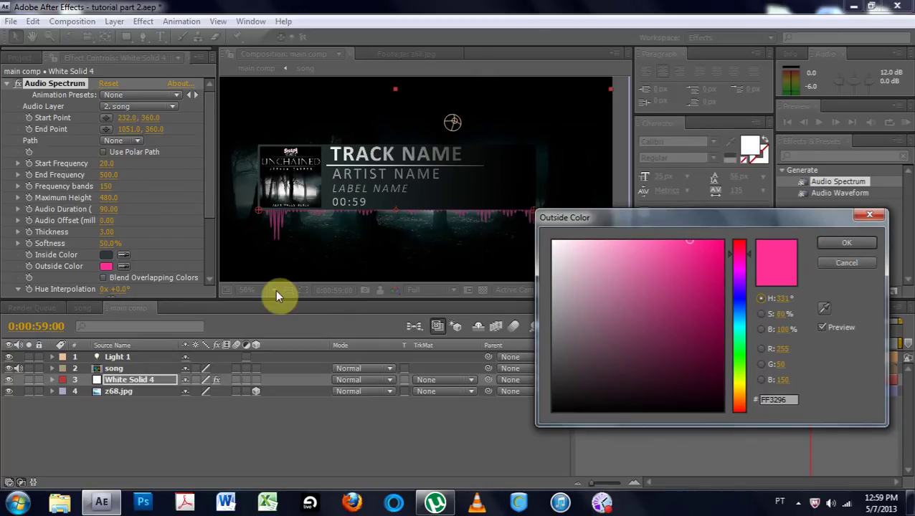
pyautogui.click(823, 311)
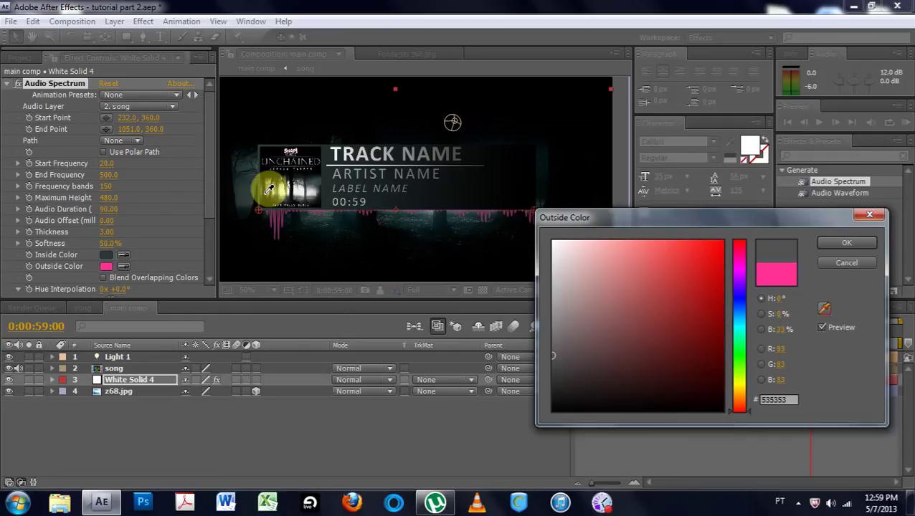
pyautogui.click(317, 192)
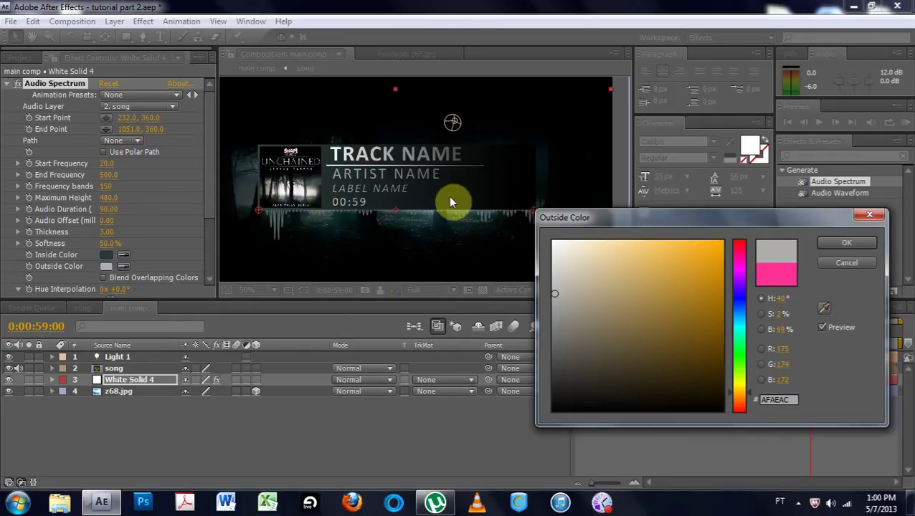
pyautogui.click(847, 242)
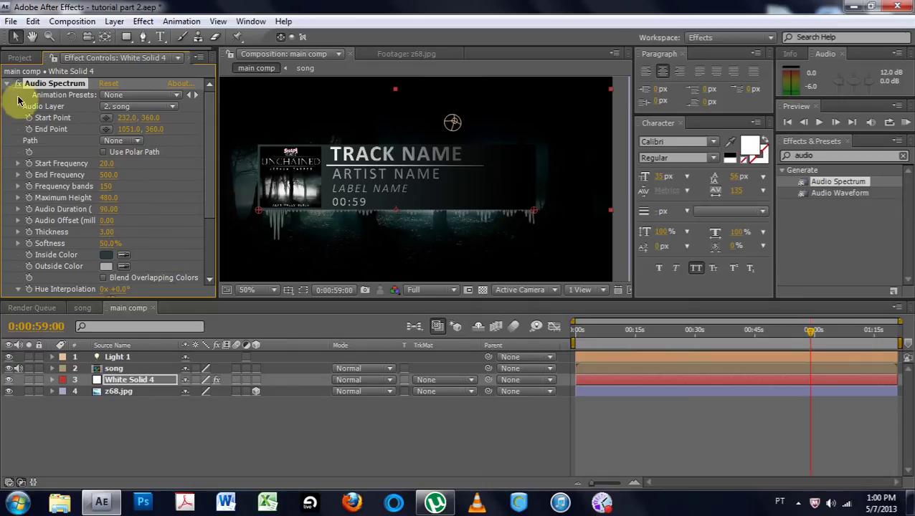
# Step: Add a Ramp effect from the Generate category to White Solid 4
pyautogui.moveTo(727, 342); pyautogui.dragTo(746, 340)
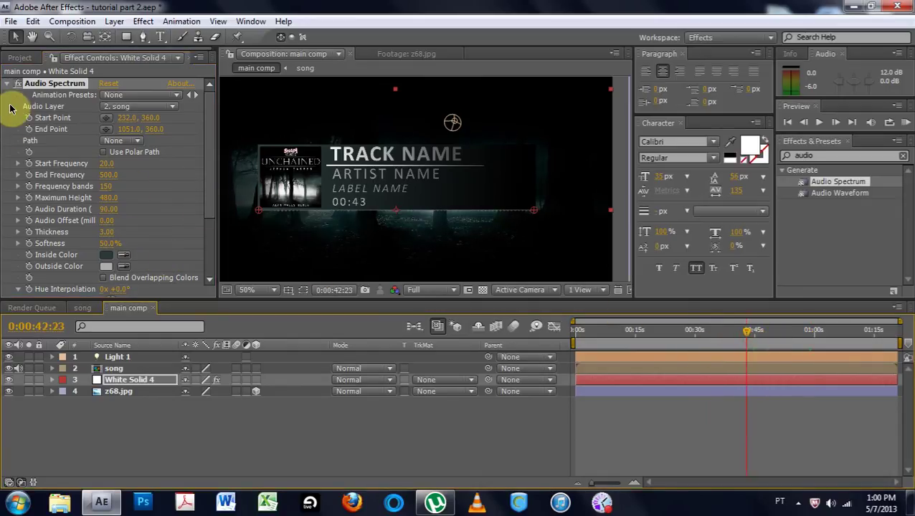
pyautogui.click(8, 85)
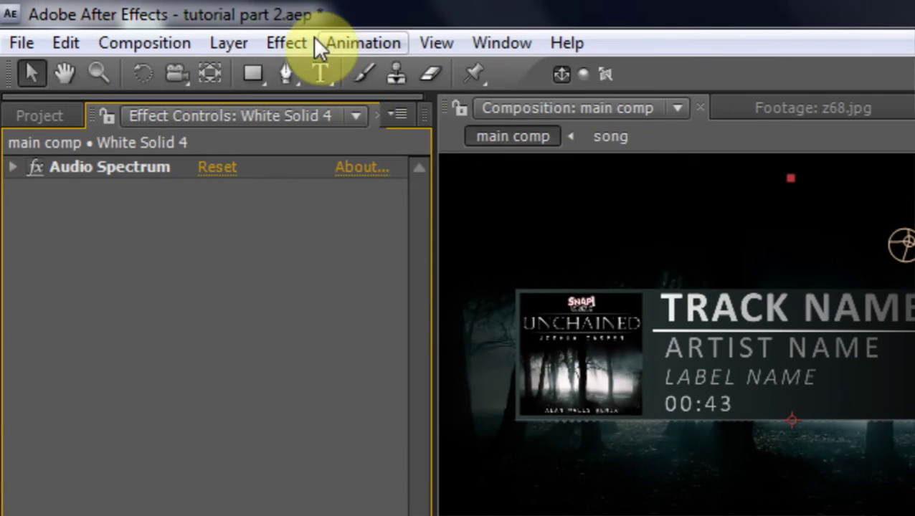
pyautogui.click(143, 20)
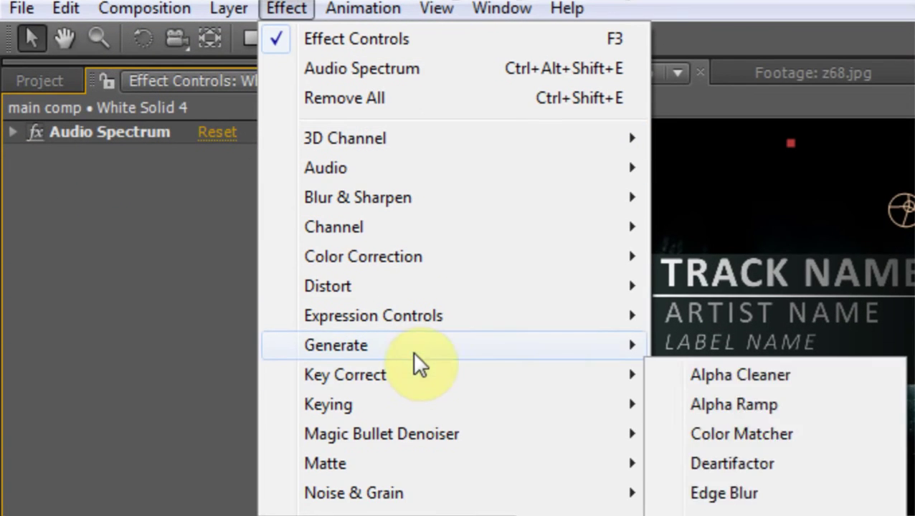
pyautogui.click(413, 386)
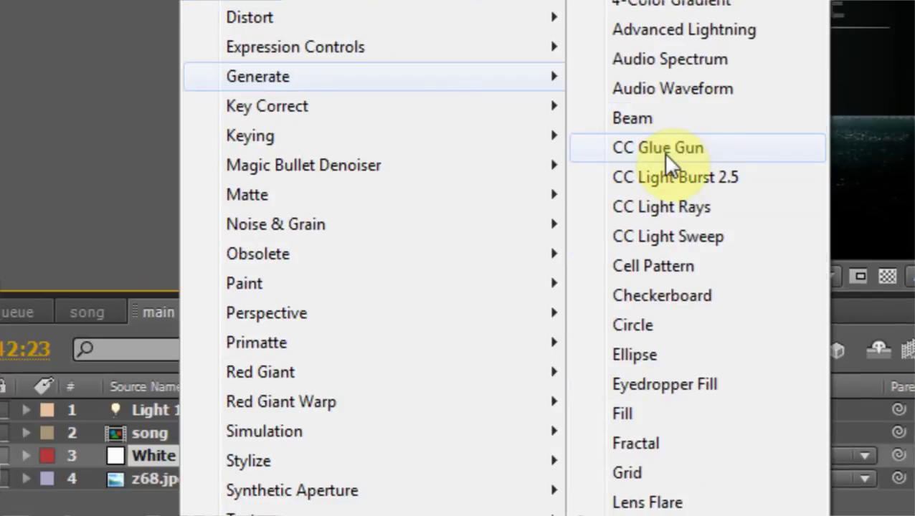
pyautogui.click(643, 380)
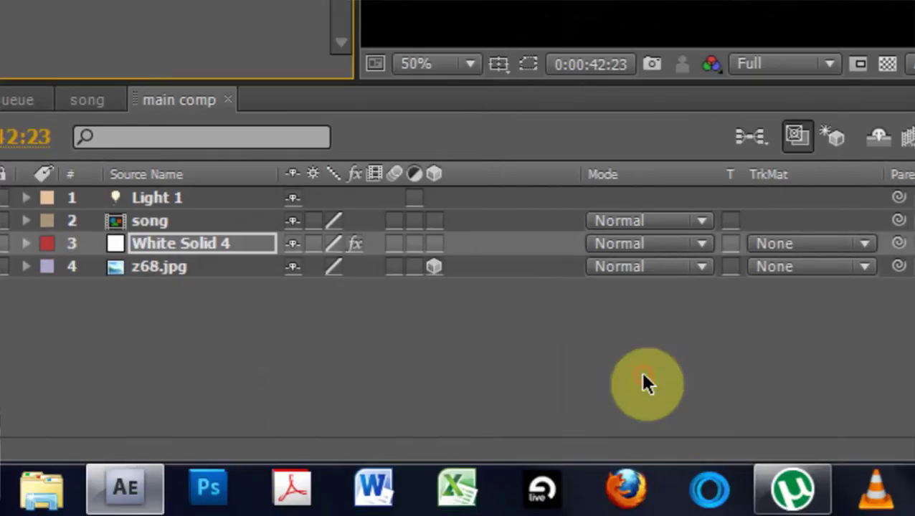
# Step: Drag the Ramp's start and end points so the gradient runs down below the card
pyautogui.moveTo(648, 125); pyautogui.dragTo(644, 342)
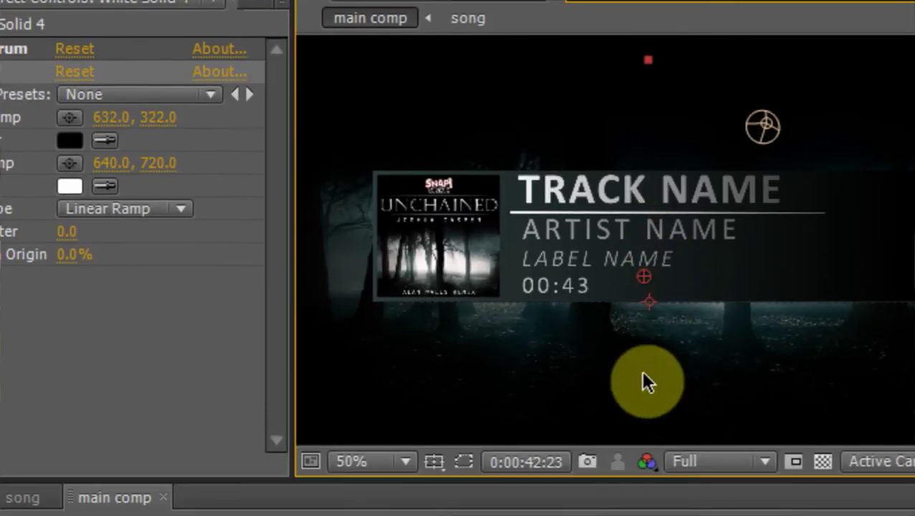
pyautogui.scroll(-4, 641, 436)
pyautogui.moveTo(657, 444); pyautogui.dragTo(686, 353)
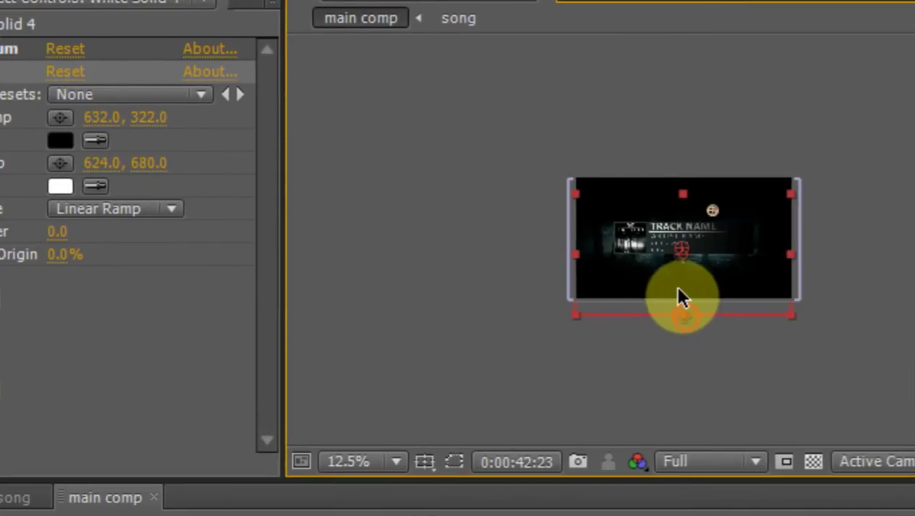
pyautogui.moveTo(681, 271); pyautogui.dragTo(689, 272)
pyautogui.scroll(2, 687, 287)
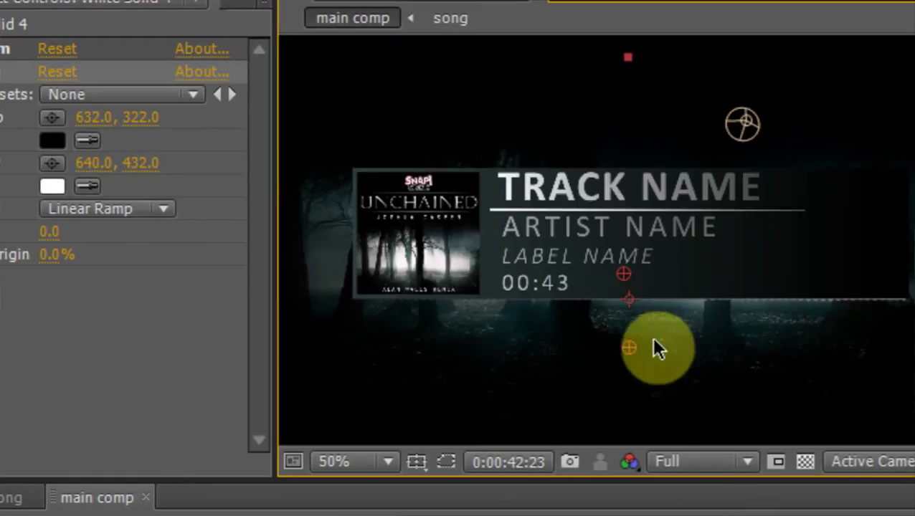
pyautogui.moveTo(629, 348); pyautogui.dragTo(632, 362)
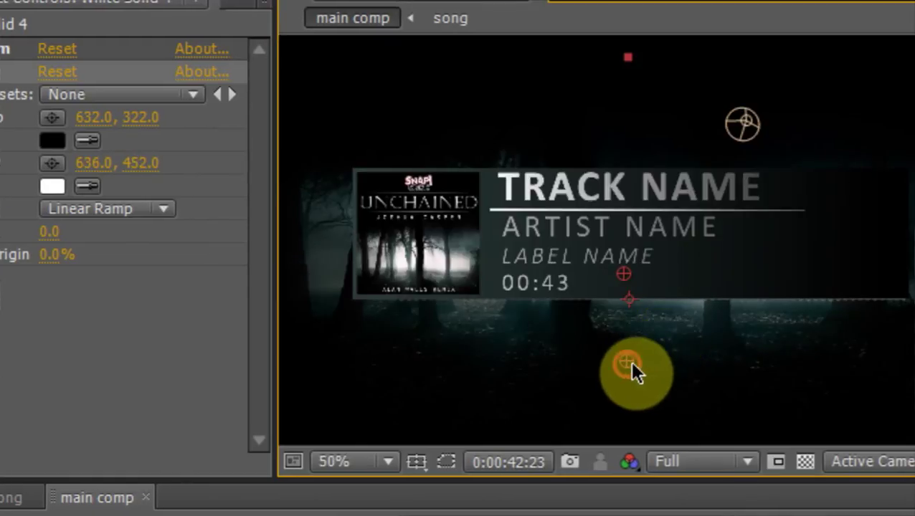
# Step: At 0:57:20, fine-tune the Ramp to run from 636,334 to 640,512
pyautogui.click(746, 344)
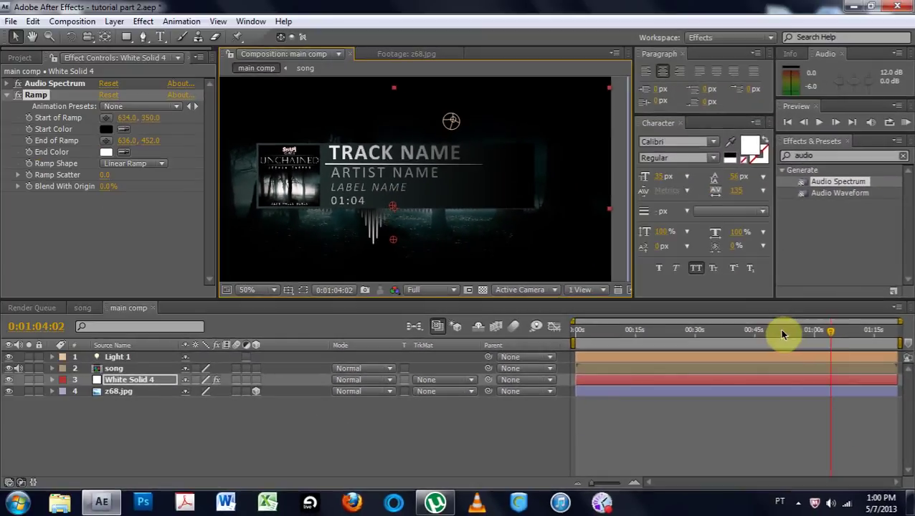
pyautogui.moveTo(844, 337); pyautogui.dragTo(794, 333)
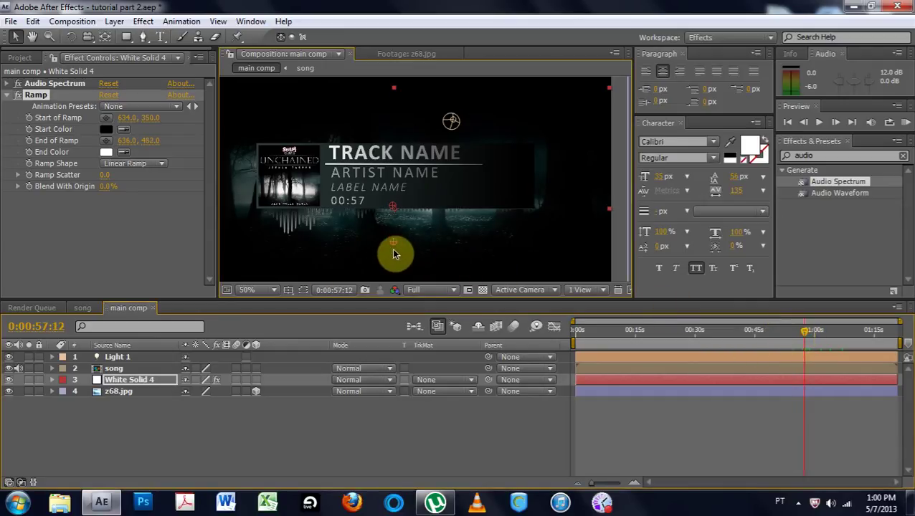
pyautogui.moveTo(394, 262); pyautogui.dragTo(393, 263)
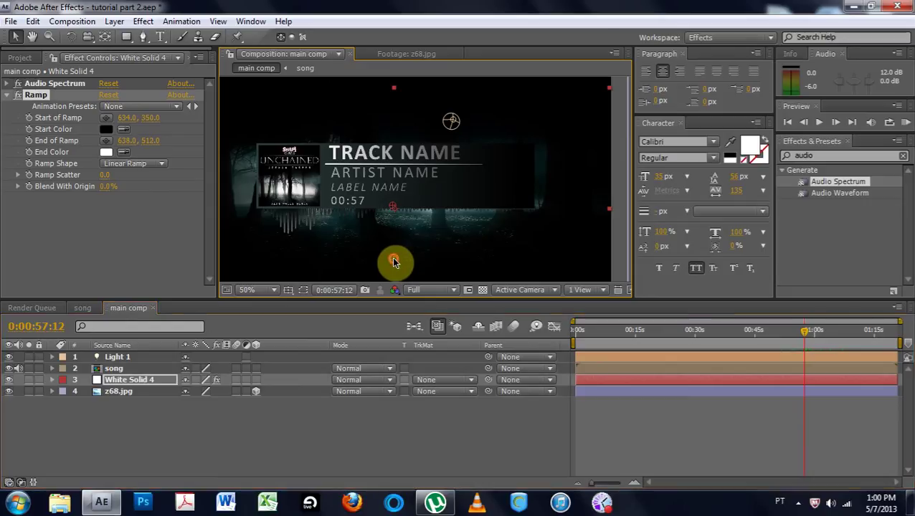
pyautogui.click(837, 331)
pyautogui.click(792, 335)
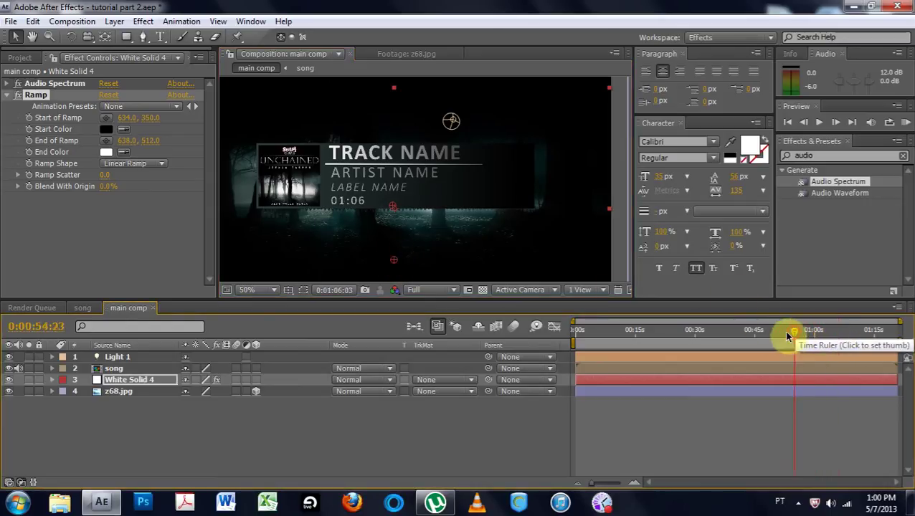
pyautogui.click(760, 332)
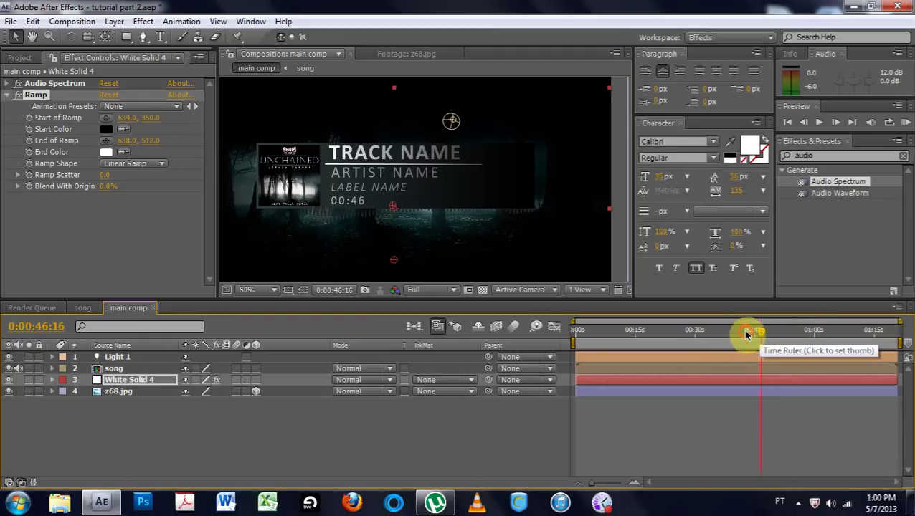
pyautogui.click(745, 335)
pyautogui.click(804, 337)
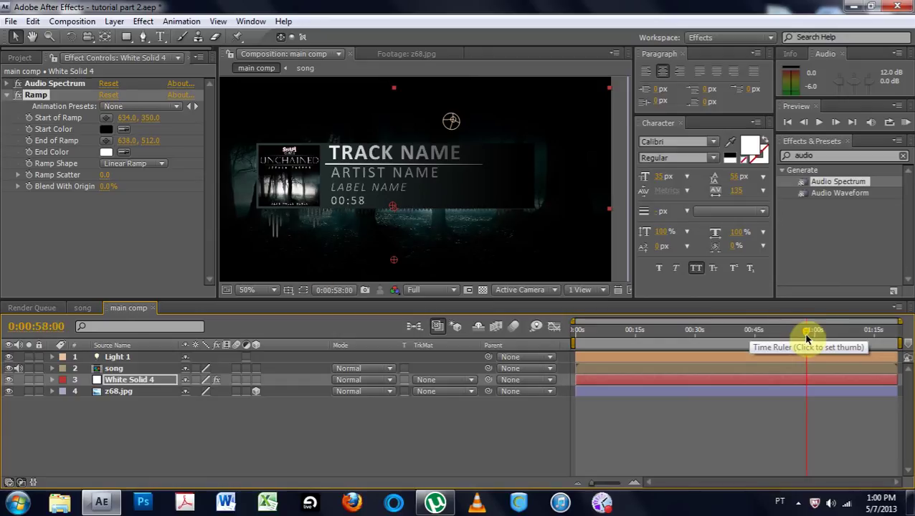
pyautogui.click(805, 337)
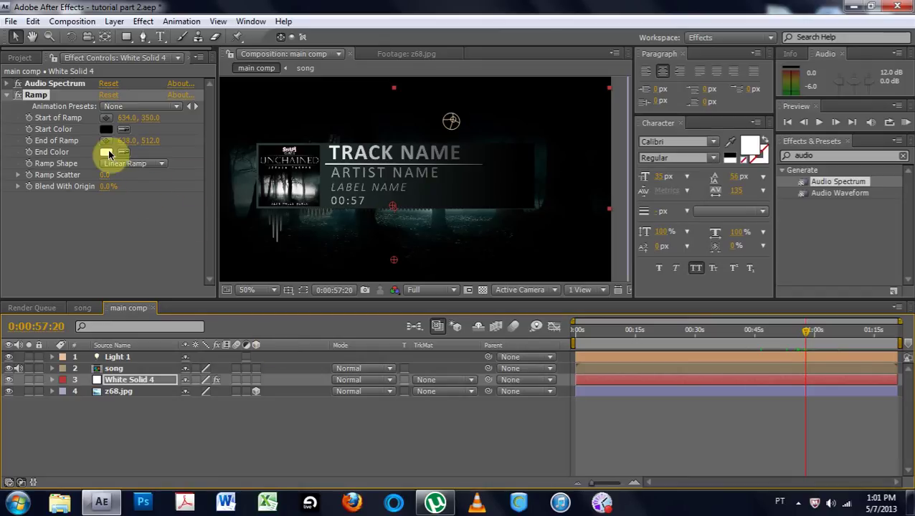
pyautogui.moveTo(393, 264); pyautogui.dragTo(394, 261)
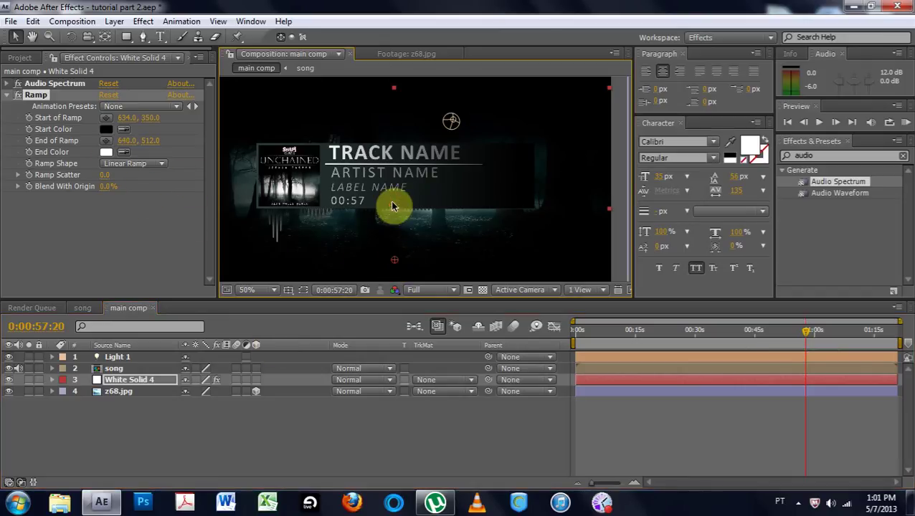
pyautogui.moveTo(394, 189); pyautogui.dragTo(391, 197)
# Step: Set the Ramp's Start Color to near-black 0E1112 sampled with the eyedropper
pyautogui.click(105, 130)
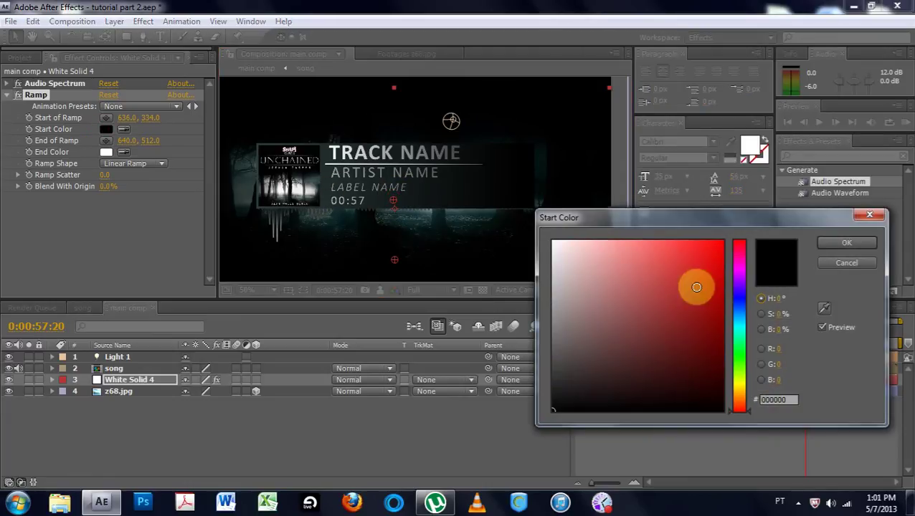
pyautogui.click(824, 308)
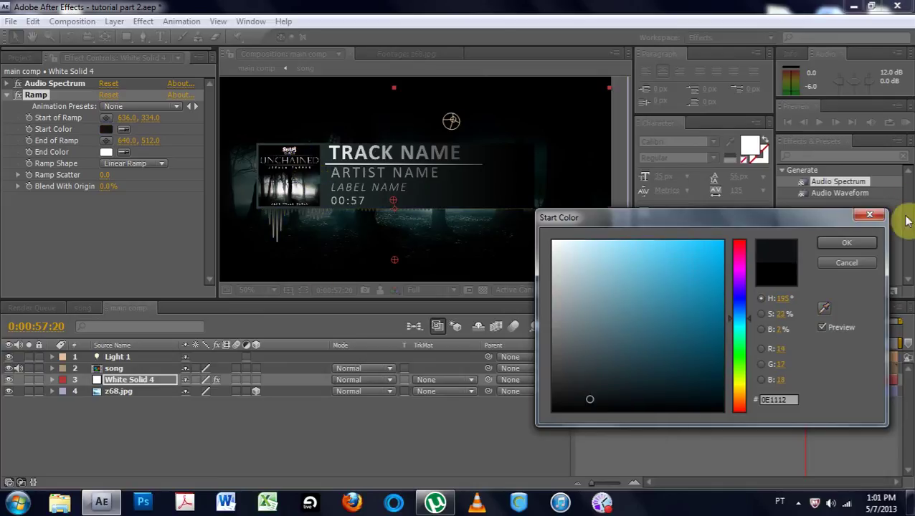
pyautogui.click(841, 244)
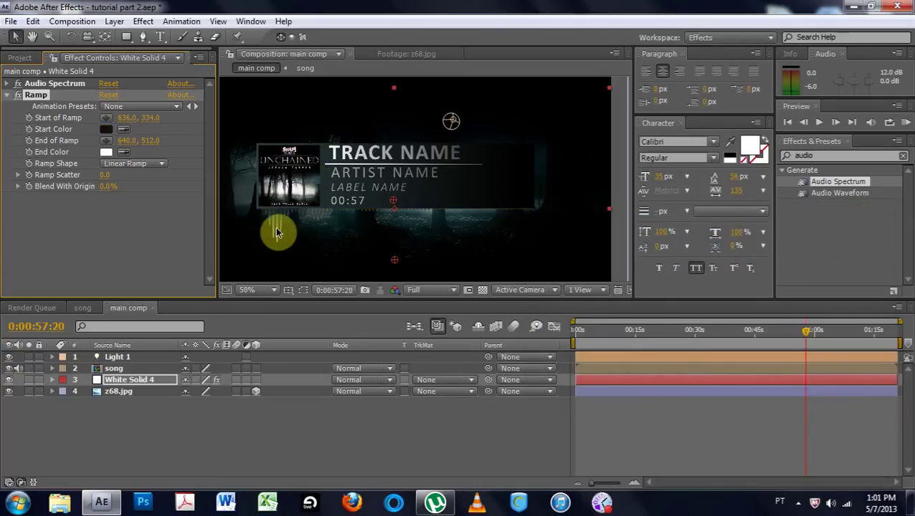
# Step: Set the Ramp's End Color to light grey A8A7A8 and move its end point to 636,498
pyautogui.click(107, 153)
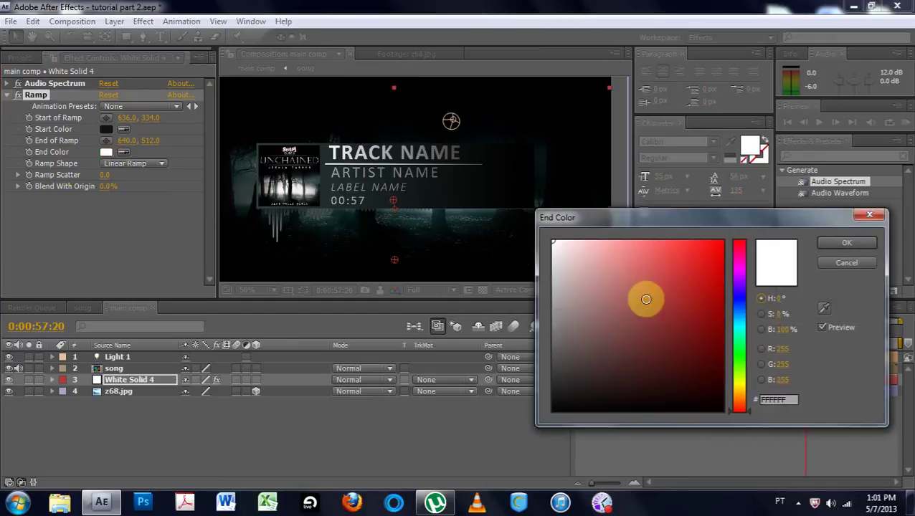
pyautogui.click(824, 308)
pyautogui.click(315, 192)
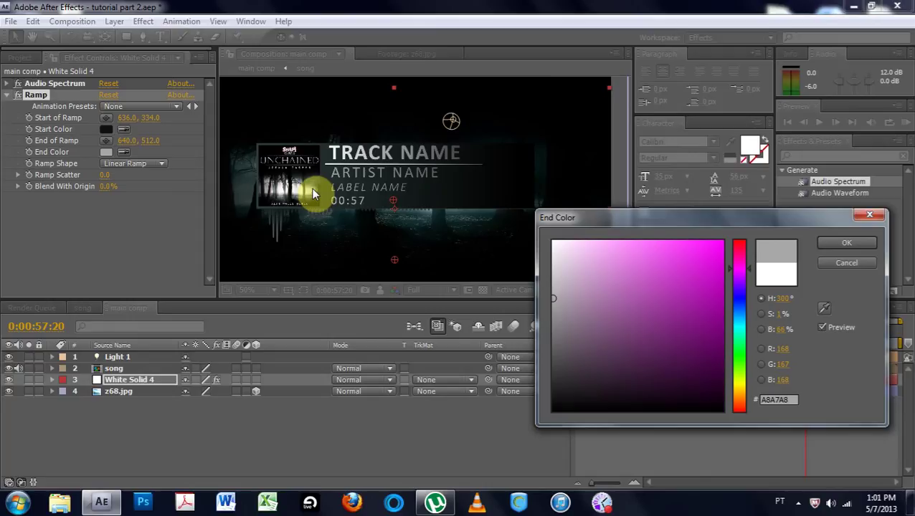
pyautogui.click(826, 246)
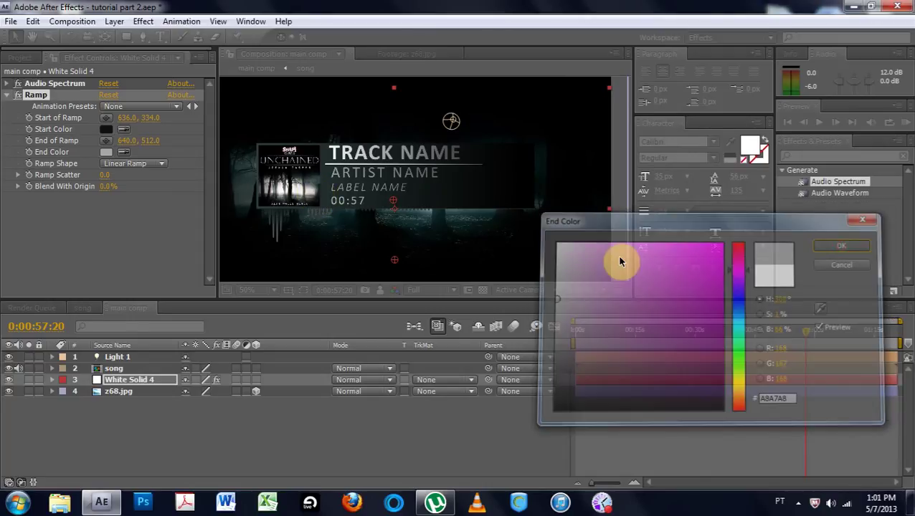
pyautogui.moveTo(393, 260); pyautogui.dragTo(393, 251)
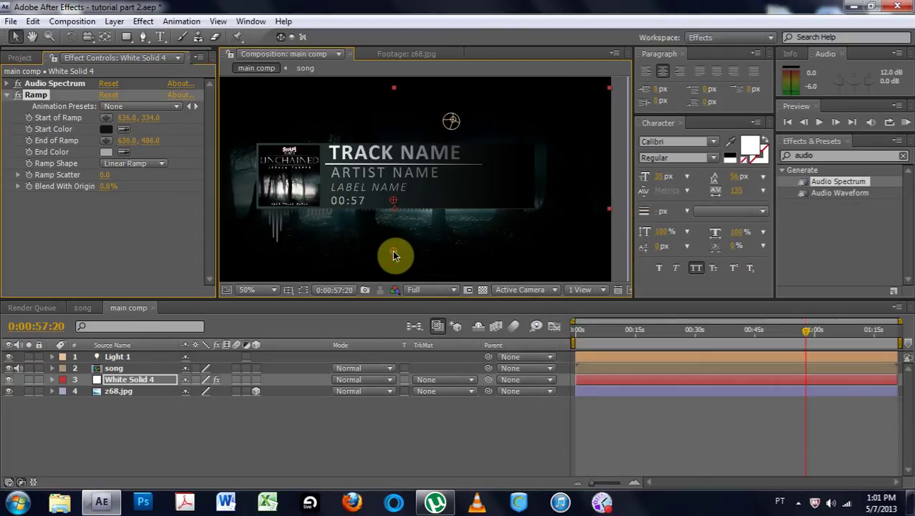
pyautogui.moveTo(808, 332)
pyautogui.mouseDown()
pyautogui.moveTo(783, 331)
pyautogui.moveTo(822, 338)
pyautogui.mouseUp()
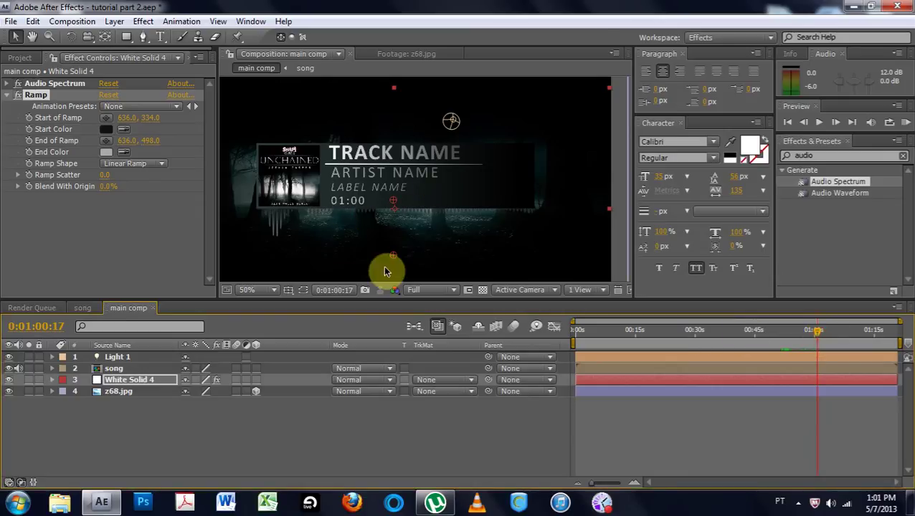
# Step: Duplicate the White Solid 4 spectrum layer and drag the copy up above the song card
pyautogui.press(',')
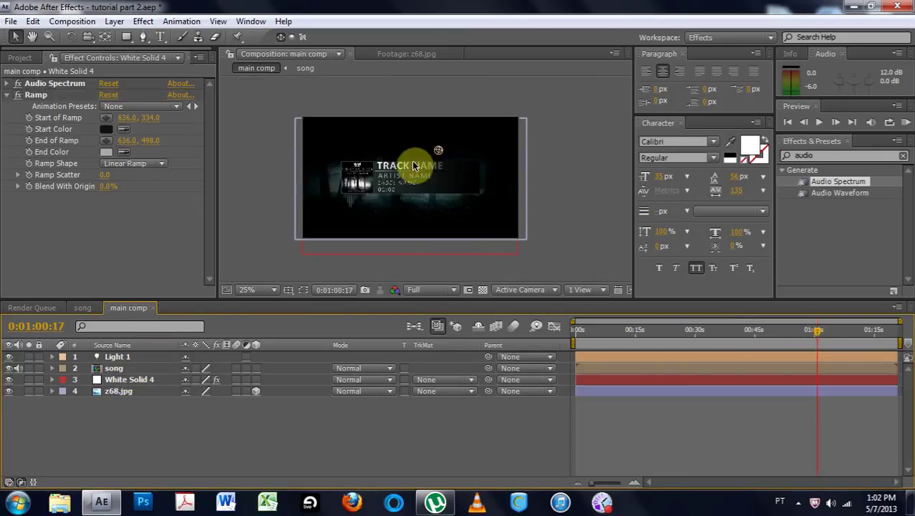
pyautogui.press('.')
pyautogui.press('.')
pyautogui.press('.')
pyautogui.press(',')
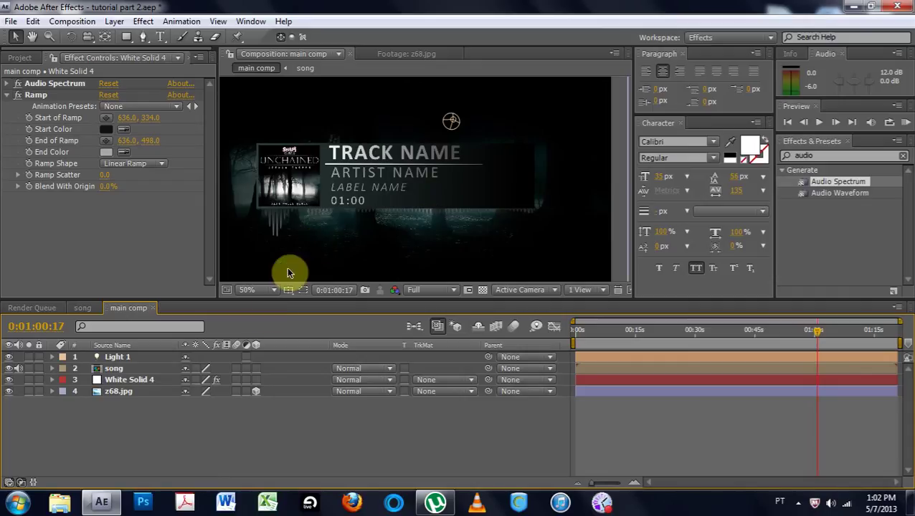
pyautogui.click(119, 380)
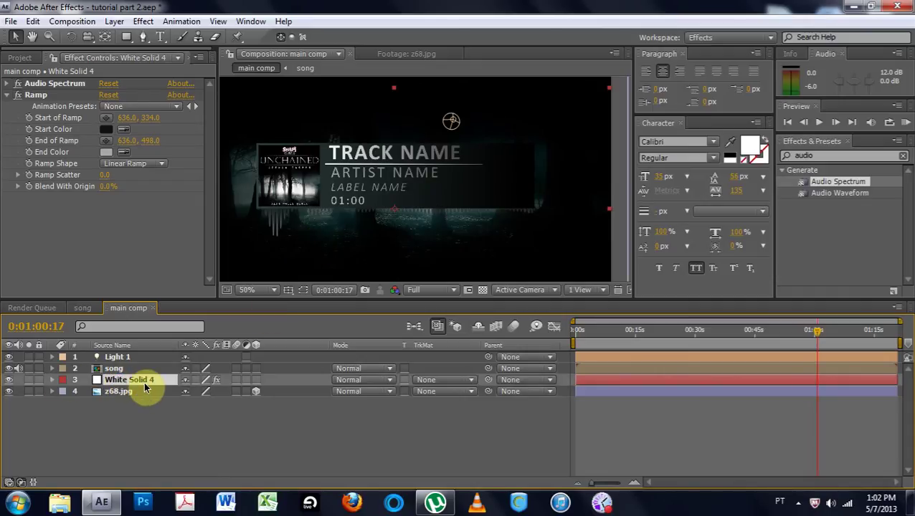
pyautogui.hotkey('ctrl', 'd')
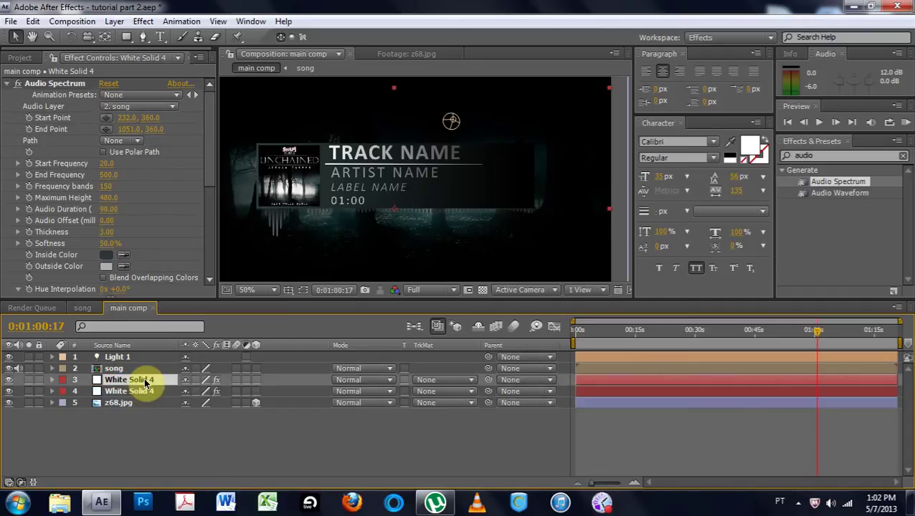
pyautogui.scroll(-5, 180, 235)
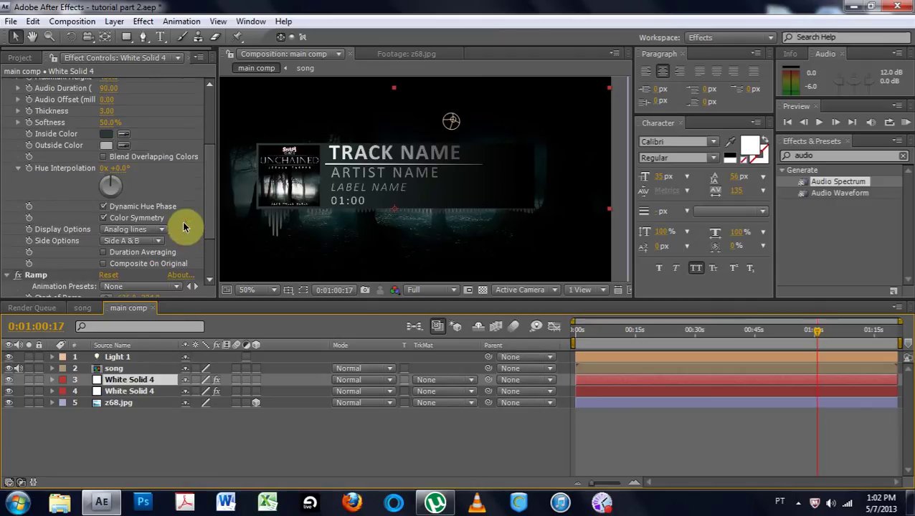
pyautogui.moveTo(322, 200); pyautogui.dragTo(309, 148)
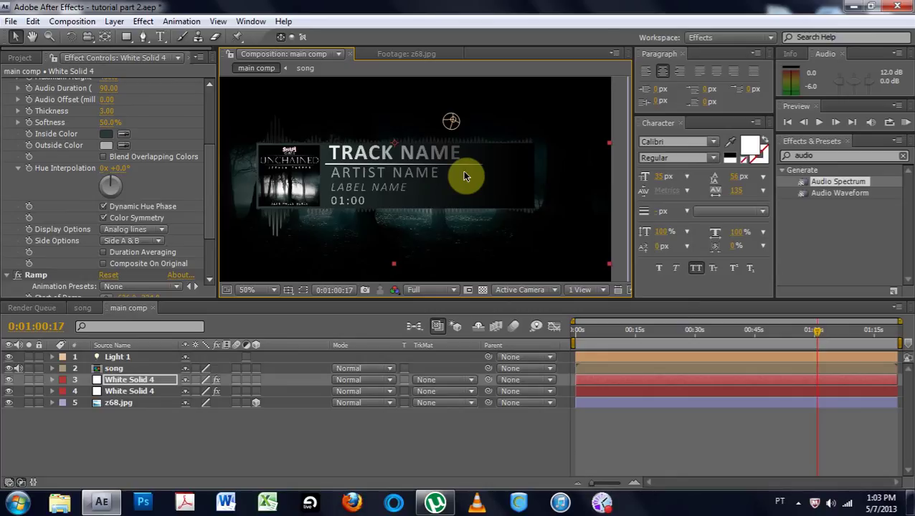
# Step: Set White Solid 4's Ramp start colour to 707070 grey
pyautogui.scroll(-3, 143, 233)
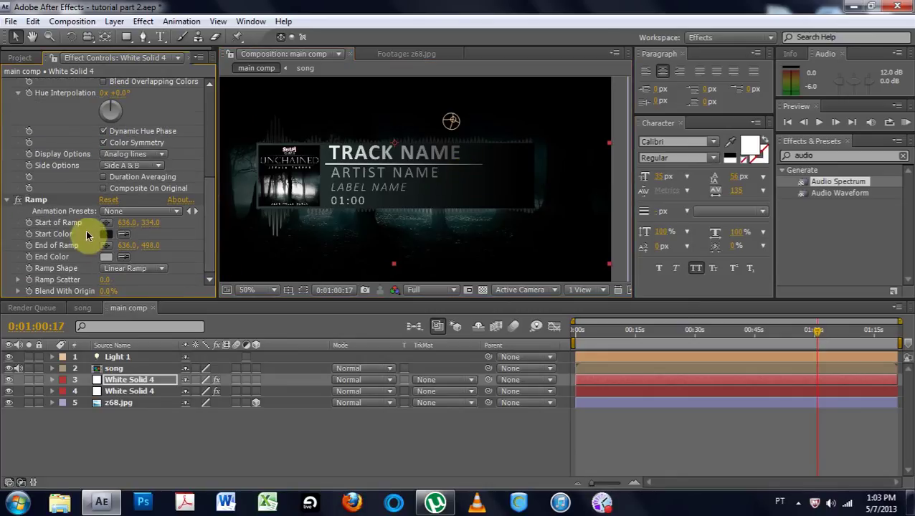
pyautogui.click(108, 235)
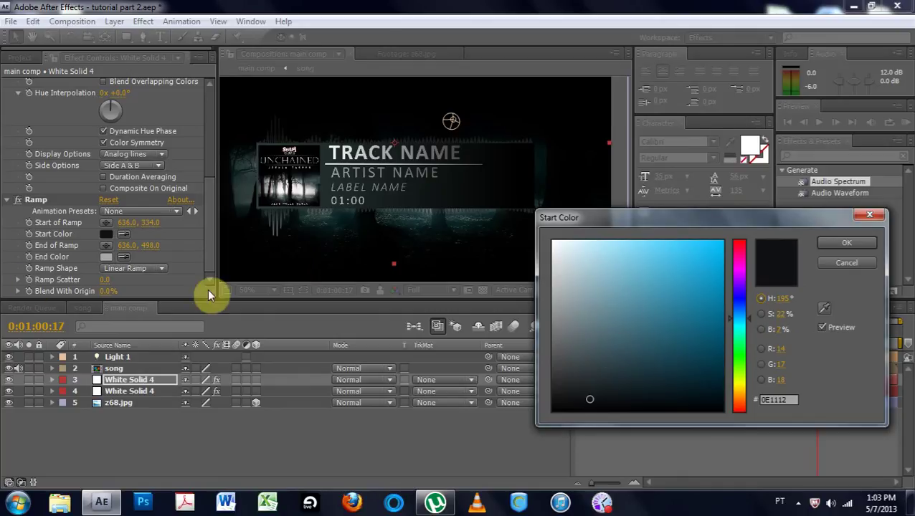
pyautogui.click(824, 309)
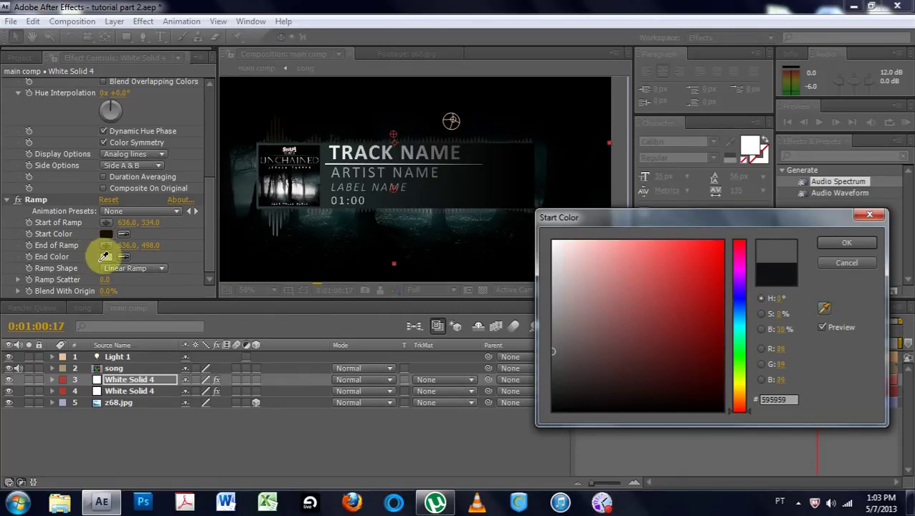
pyautogui.click(275, 198)
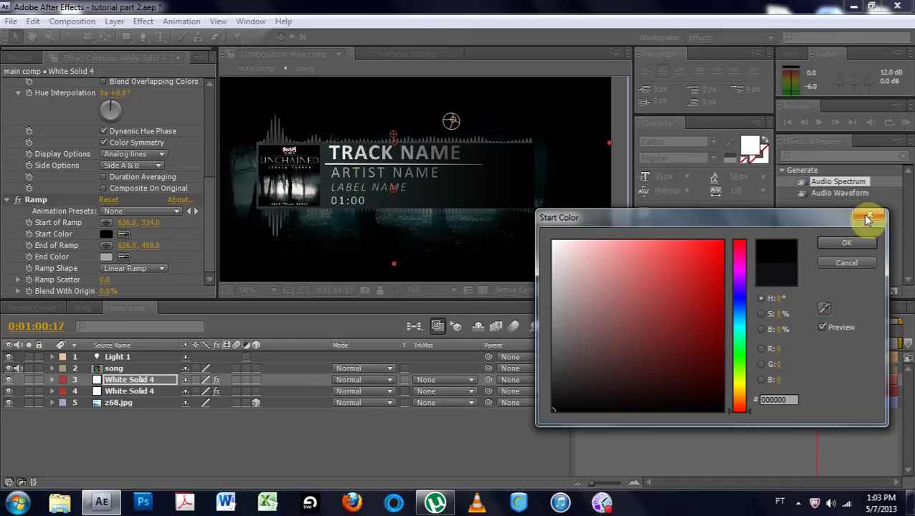
pyautogui.click(845, 243)
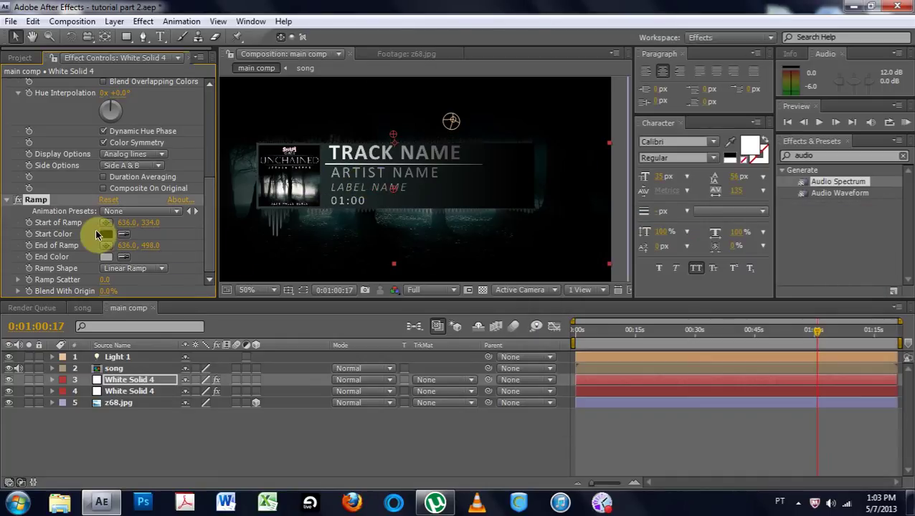
pyautogui.click(105, 234)
pyautogui.click(554, 308)
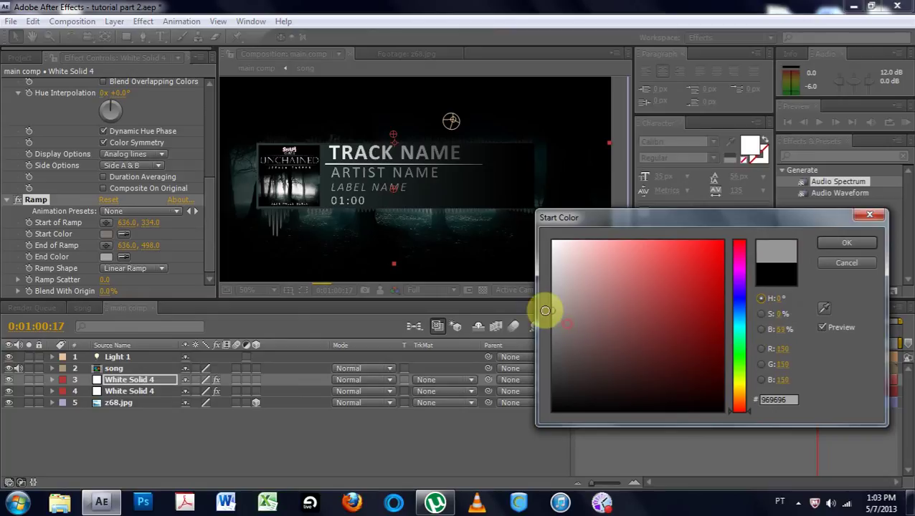
pyautogui.click(550, 339)
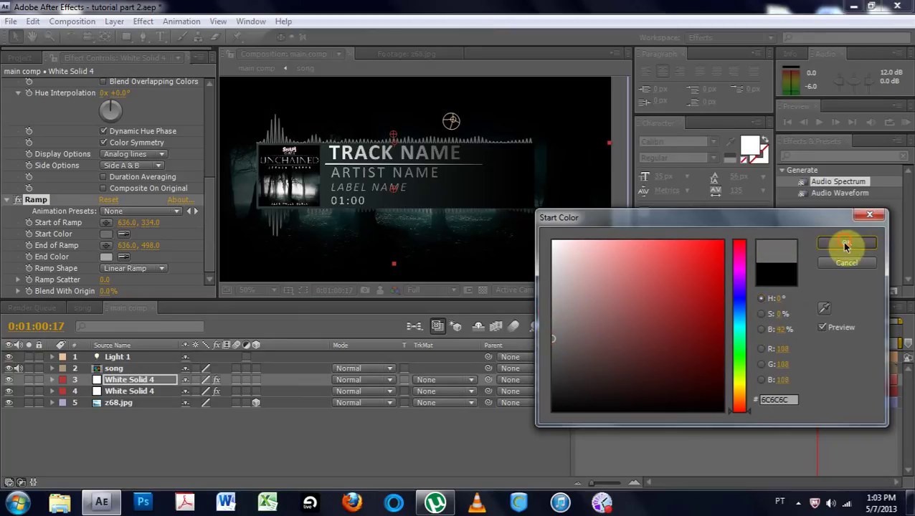
pyautogui.click(845, 244)
# Step: Make the Ramp end colour near-black and move its end point up toward the card
pyautogui.click(106, 257)
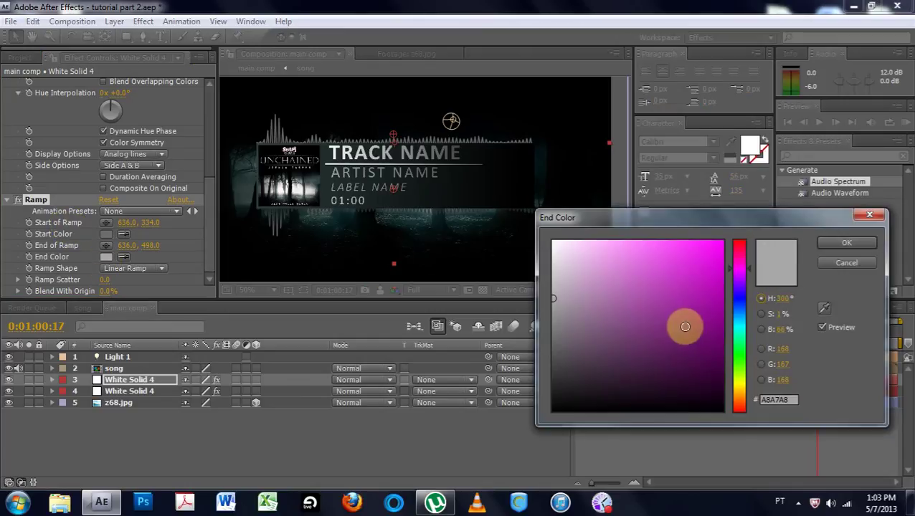
pyautogui.click(559, 376)
pyautogui.moveTo(560, 376); pyautogui.dragTo(530, 402)
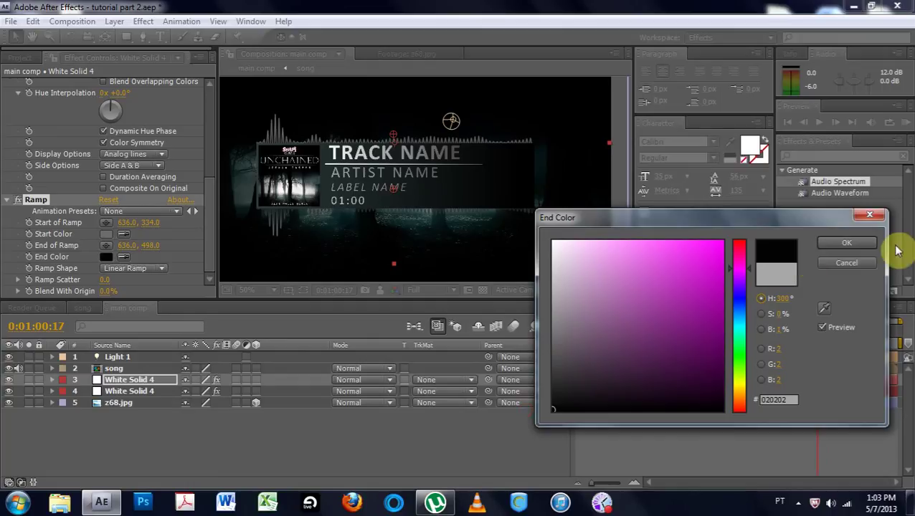
pyautogui.click(846, 243)
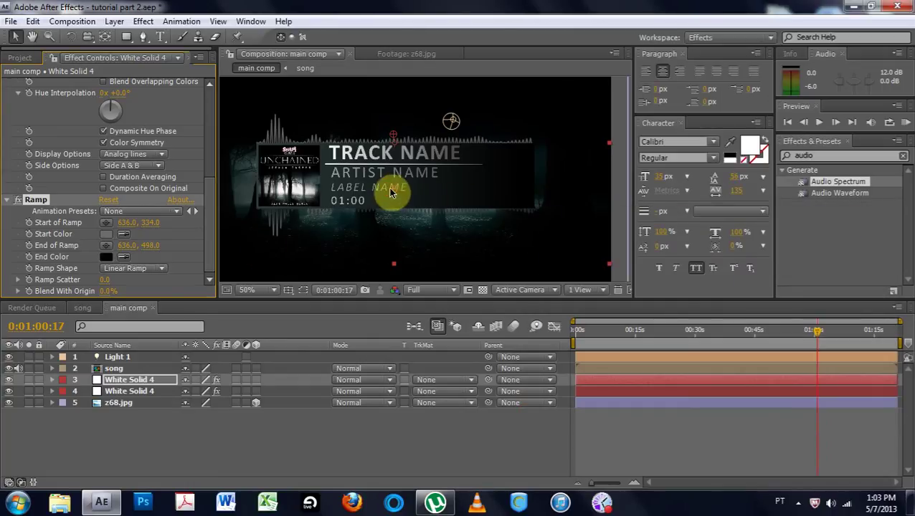
pyautogui.moveTo(388, 193); pyautogui.dragTo(393, 164)
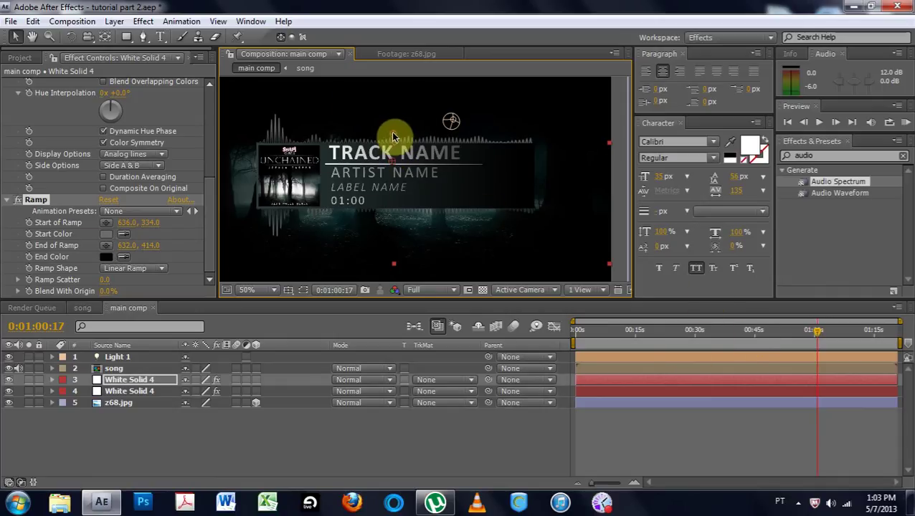
# Step: Preview the comp at Third resolution around 0:54 of the song
pyautogui.moveTo(814, 334); pyautogui.dragTo(781, 336)
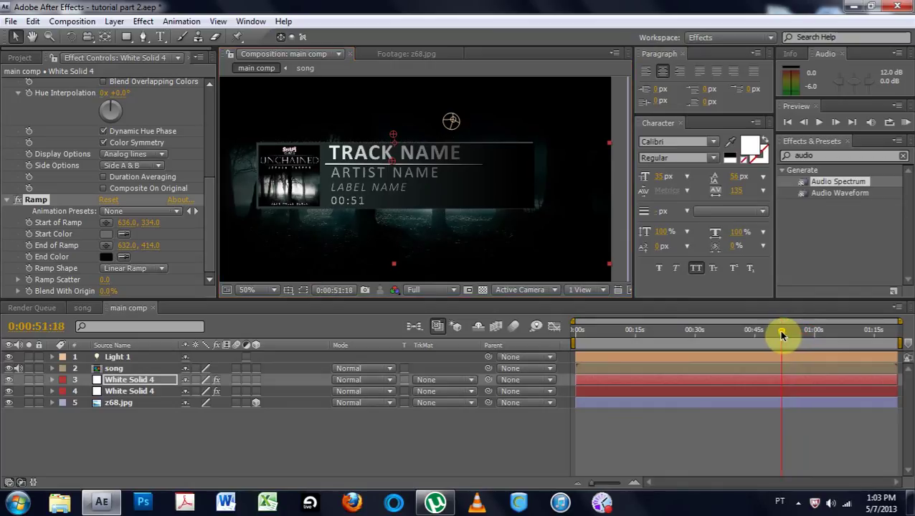
pyautogui.click(435, 290)
pyautogui.click(438, 356)
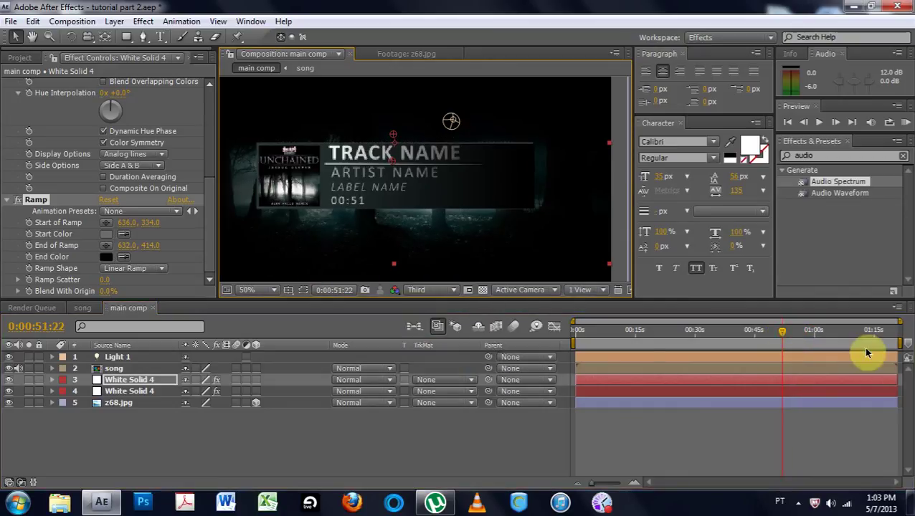
pyautogui.moveTo(788, 333); pyautogui.dragTo(797, 334)
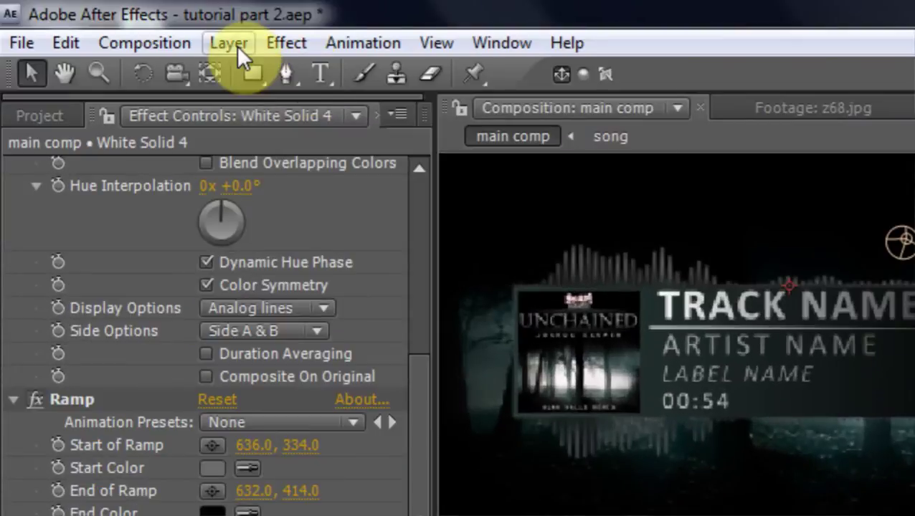
# Step: Flip the White Solid 4 spectrum layer horizontally to mirror it
pyautogui.click(114, 21)
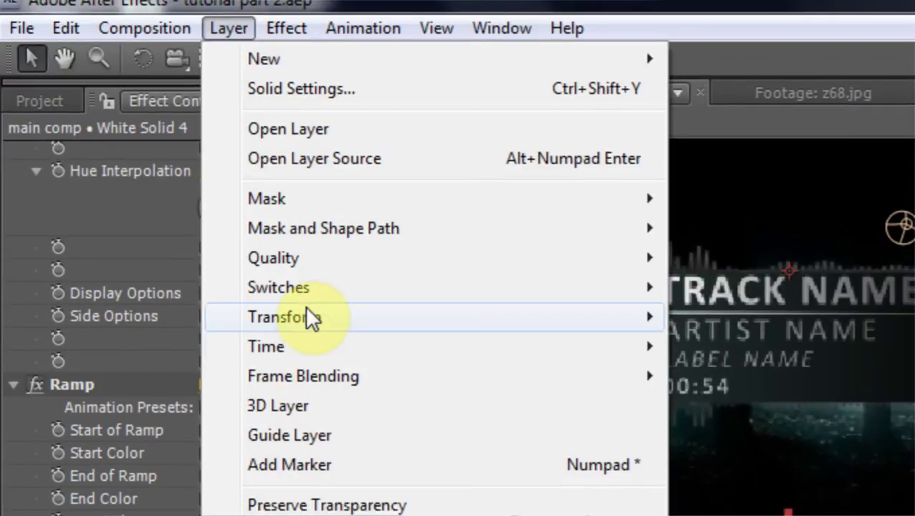
pyautogui.moveTo(316, 331)
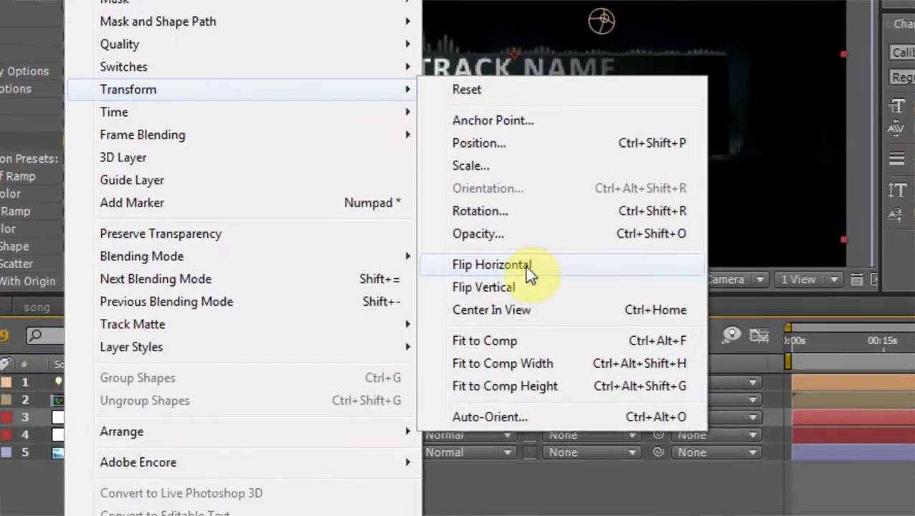
pyautogui.click(674, 345)
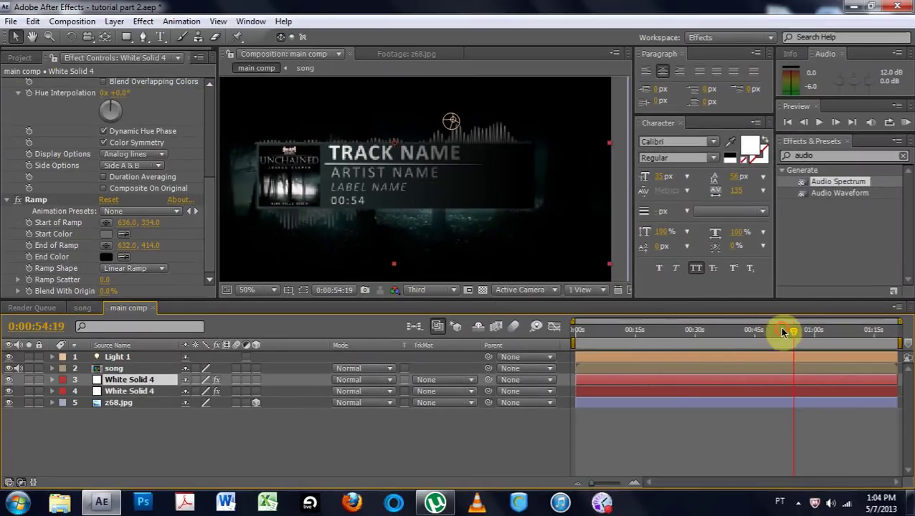
# Step: Move to about 0:47, render the preview at Full resolution and zoom to 25%
pyautogui.moveTo(789, 331); pyautogui.dragTo(763, 324)
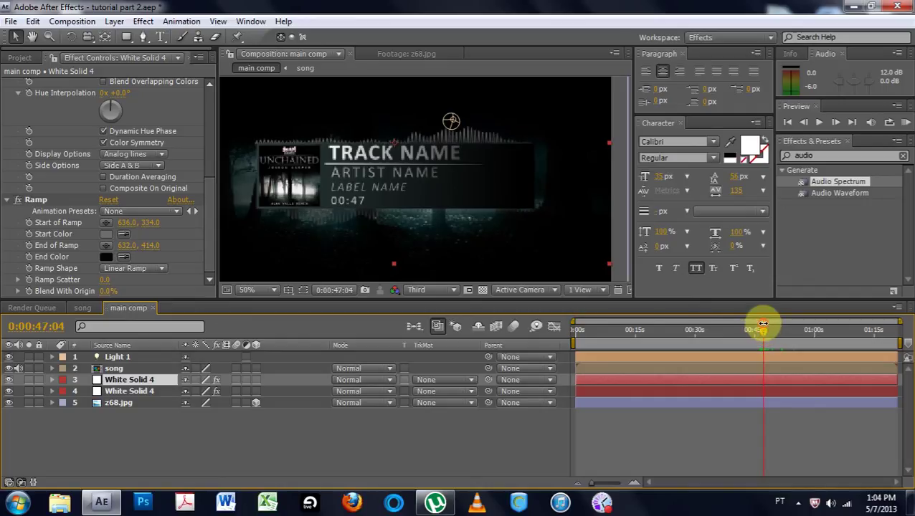
pyautogui.click(416, 290)
pyautogui.click(431, 327)
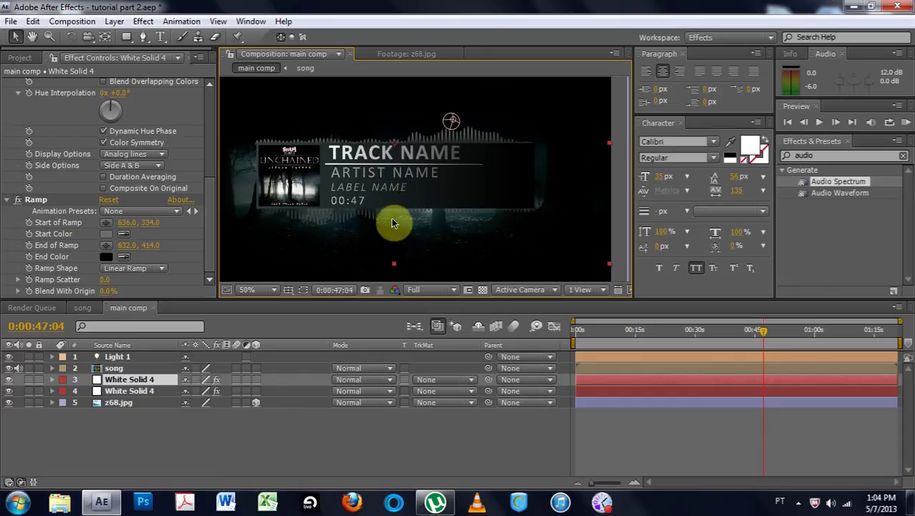
pyautogui.press(',')
pyautogui.press(',')
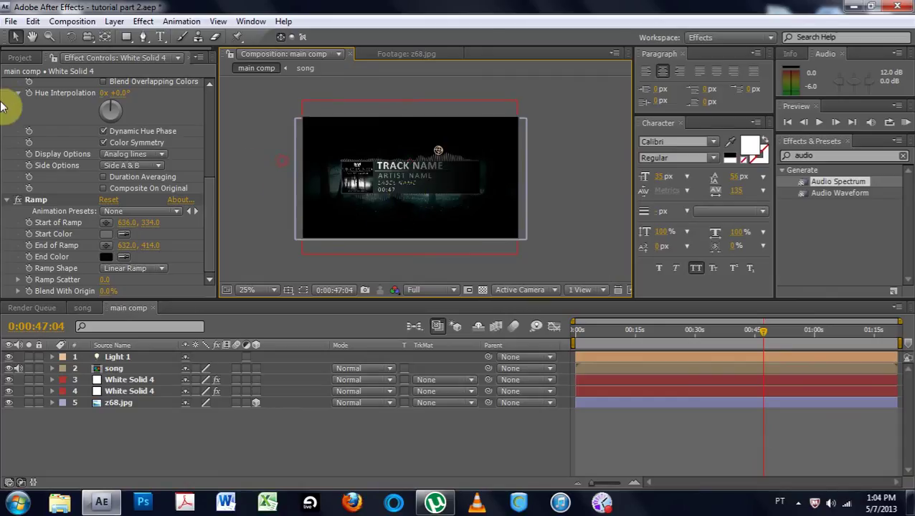
pyautogui.click(9, 201)
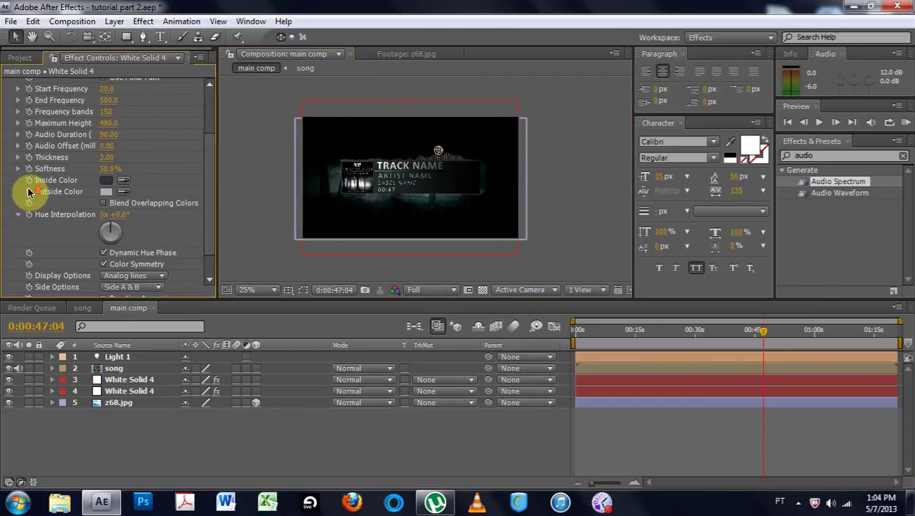
# Step: Add a new adjustment layer above the Light 1 layer
pyautogui.scroll(2, 50, 172)
pyautogui.click(114, 357)
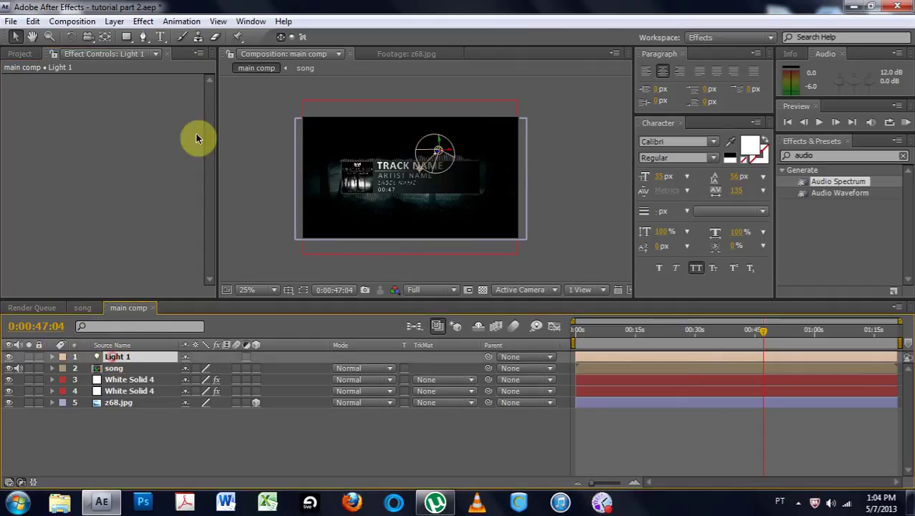
pyautogui.click(114, 21)
pyautogui.moveTo(125, 34)
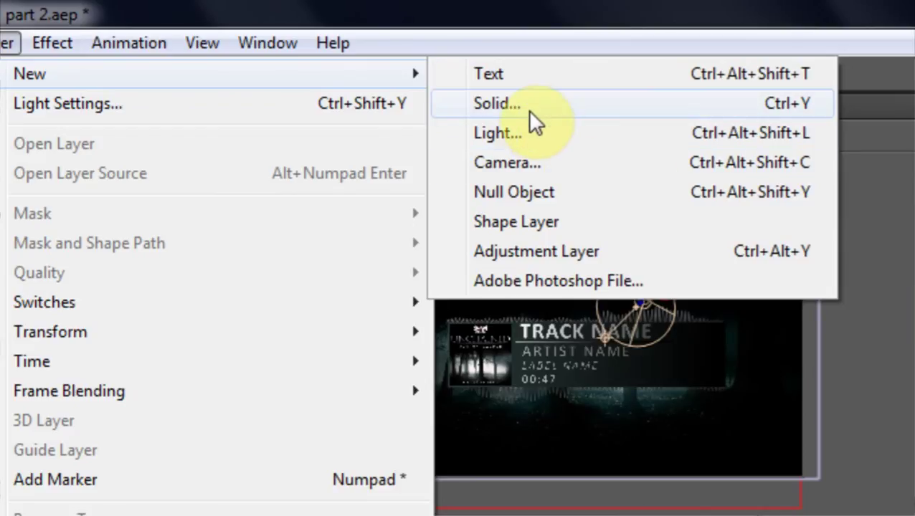
pyautogui.click(546, 251)
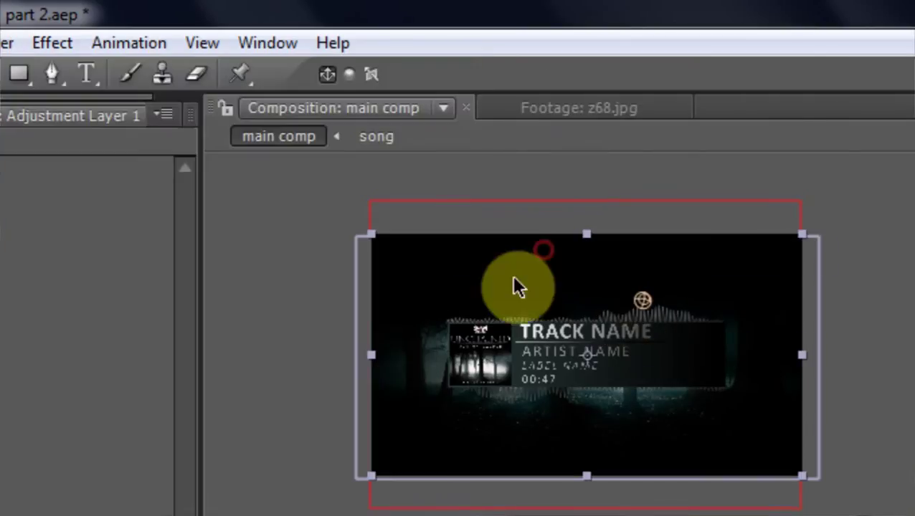
# Step: Apply Brightness & Contrast to the adjustment layer with Brightness 2.0 and Contrast 14.0
pyautogui.click(52, 42)
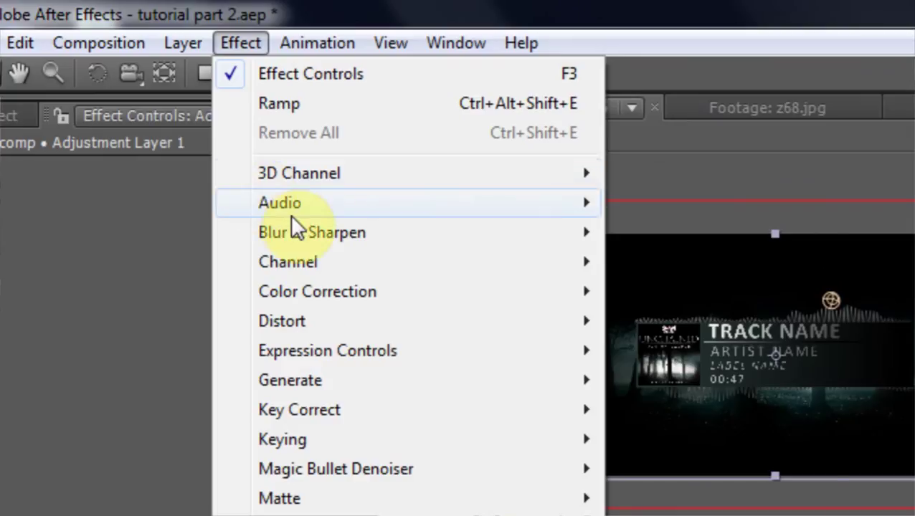
pyautogui.moveTo(312, 292)
pyautogui.click(623, 299)
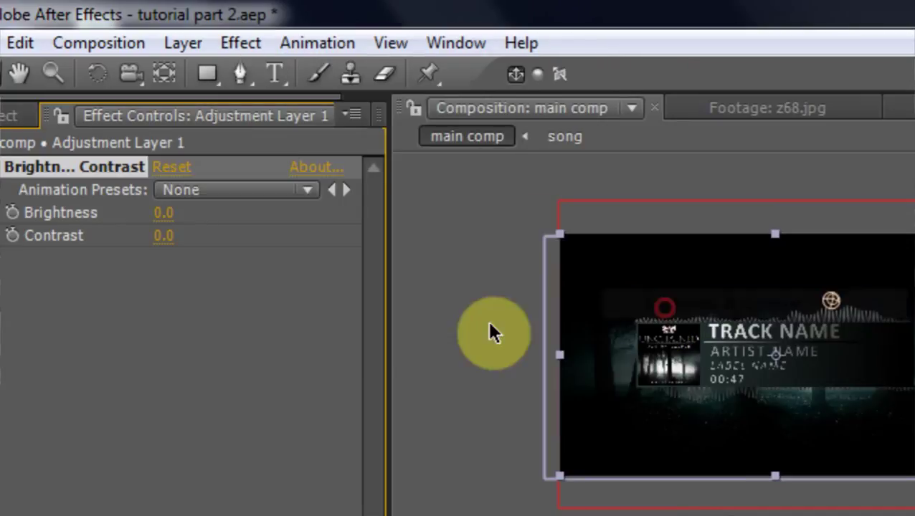
pyautogui.scroll(2, 684, 363)
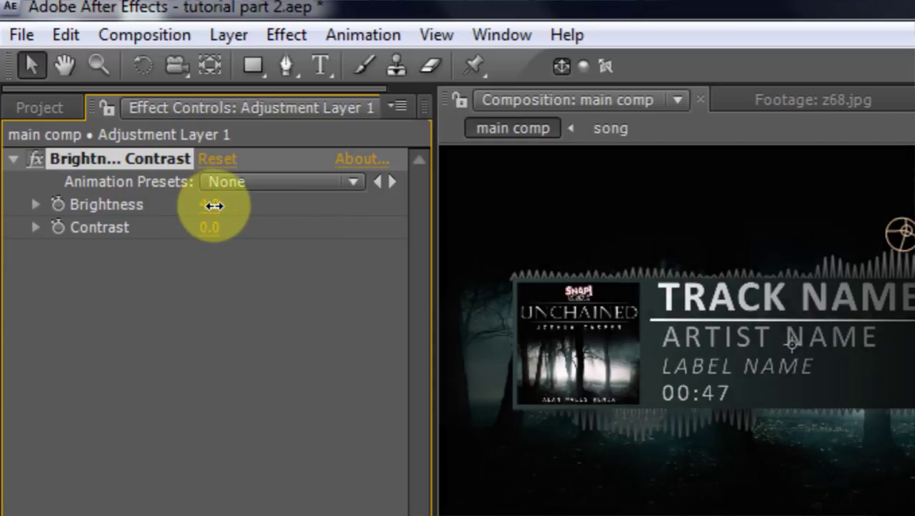
pyautogui.moveTo(213, 205); pyautogui.dragTo(241, 237)
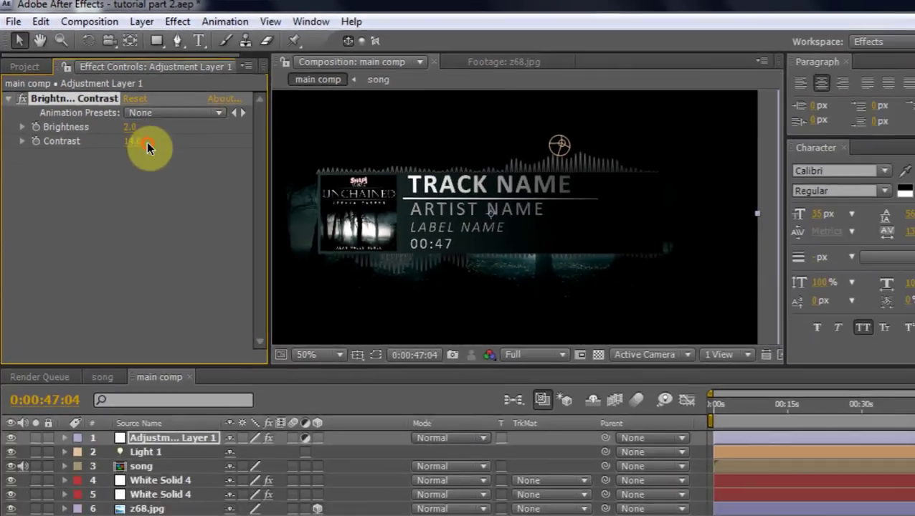
pyautogui.scroll(-2, 549, 191)
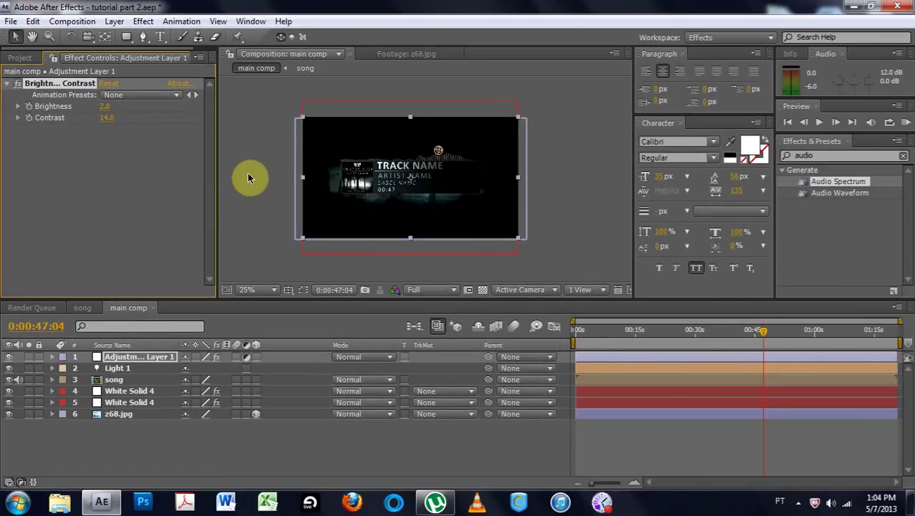
pyautogui.scroll(2, 246, 178)
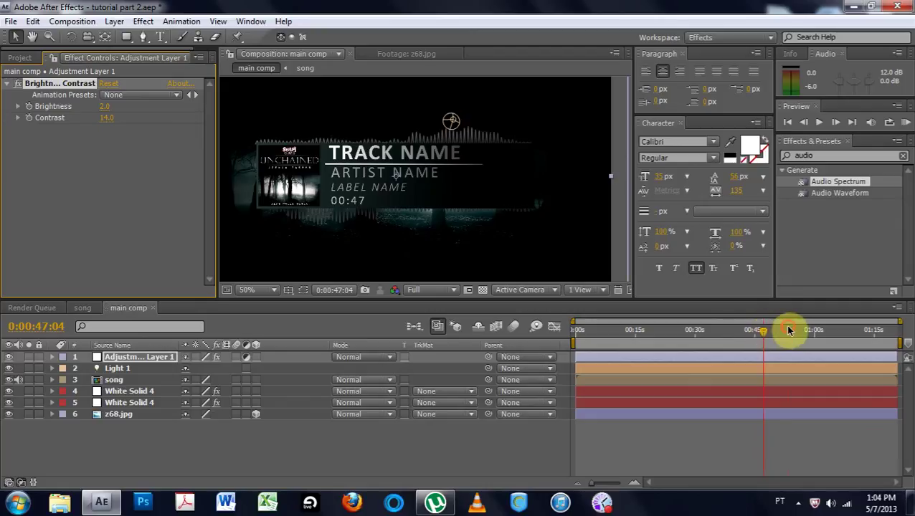
# Step: At about 1:06, set White Solid 4's Audio Spectrum start point 232, 360 and end point 1042, 360
pyautogui.moveTo(789, 330); pyautogui.dragTo(841, 331)
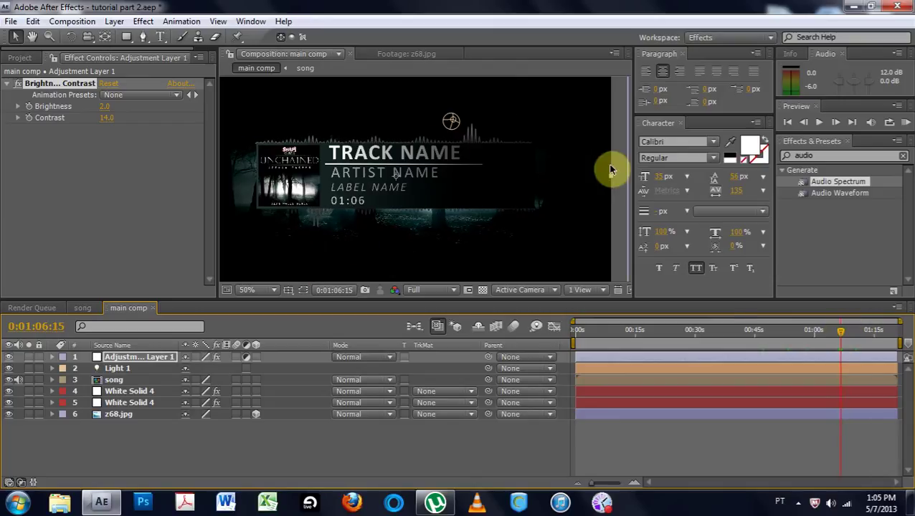
pyautogui.click(260, 147)
pyautogui.click(129, 391)
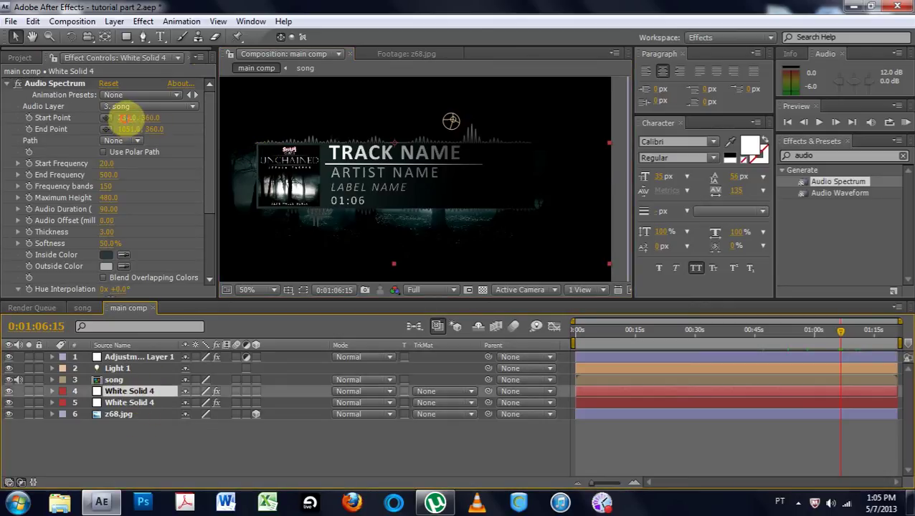
pyautogui.click(123, 119)
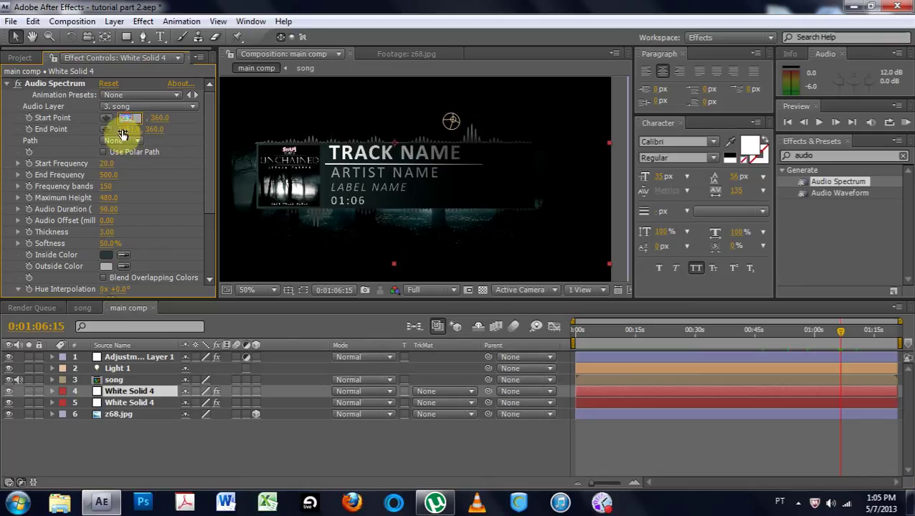
pyautogui.click(130, 129)
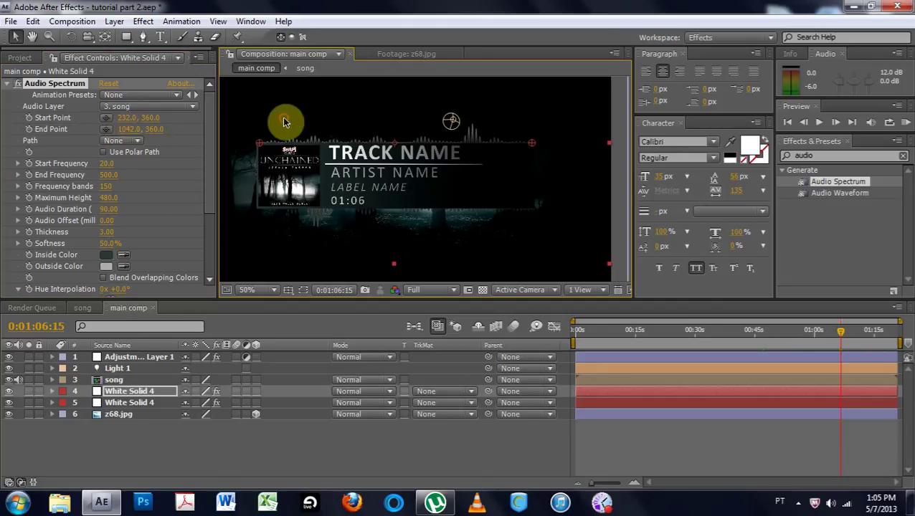
pyautogui.click(120, 415)
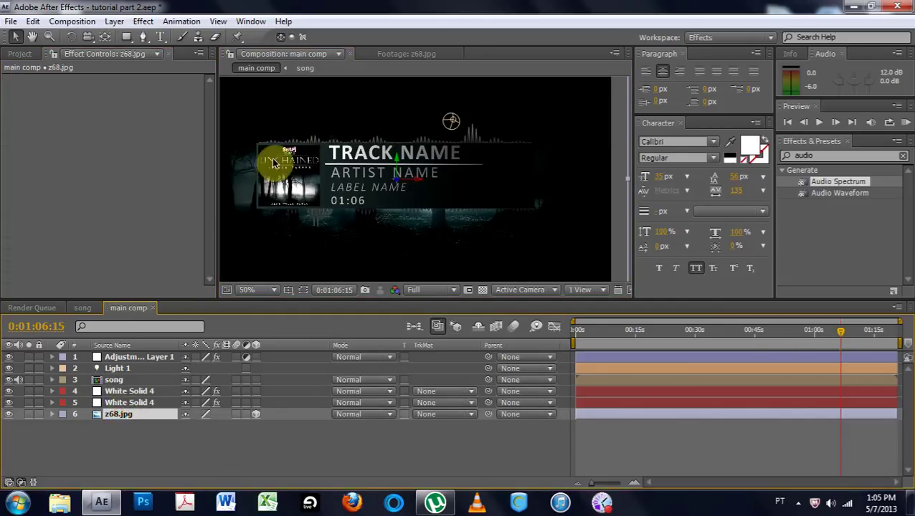
# Step: Move the current time to 1:00:05 at 25% zoom and clear the layer selection
pyautogui.moveTo(772, 333); pyautogui.dragTo(793, 345)
pyautogui.press(',')
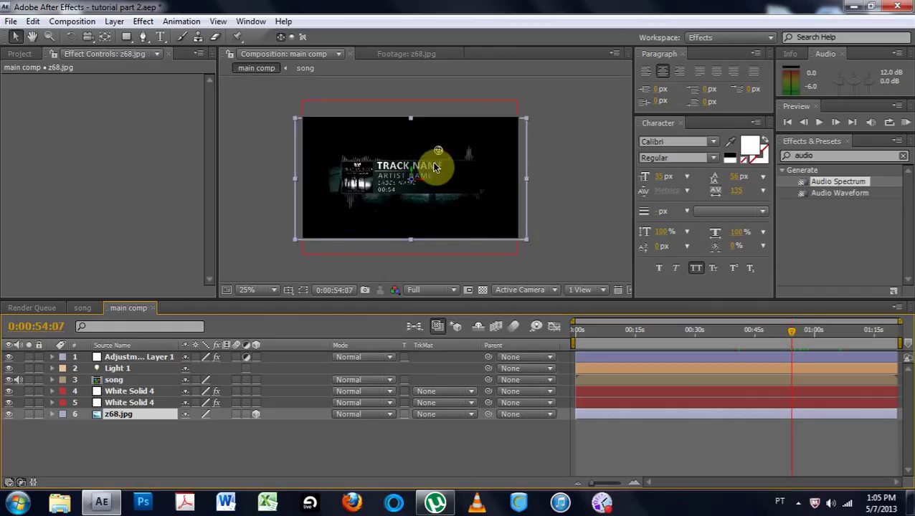
pyautogui.click(115, 391)
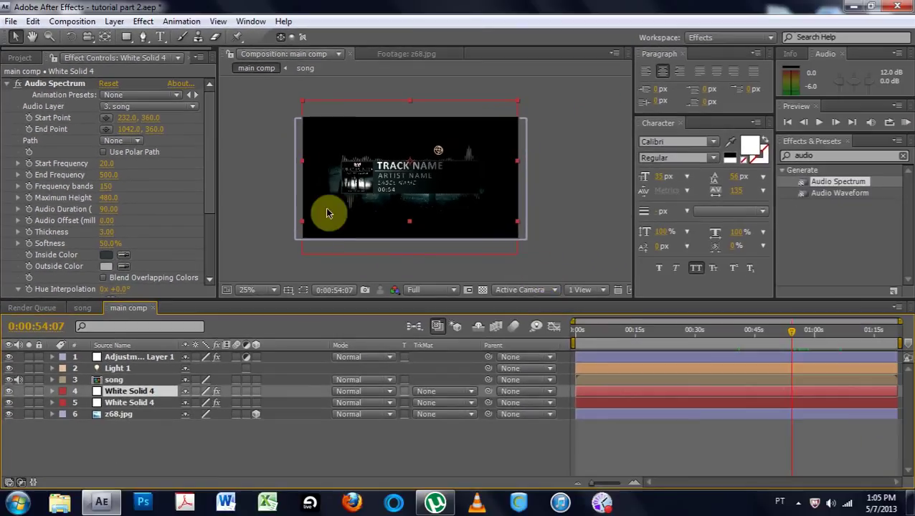
pyautogui.click(815, 332)
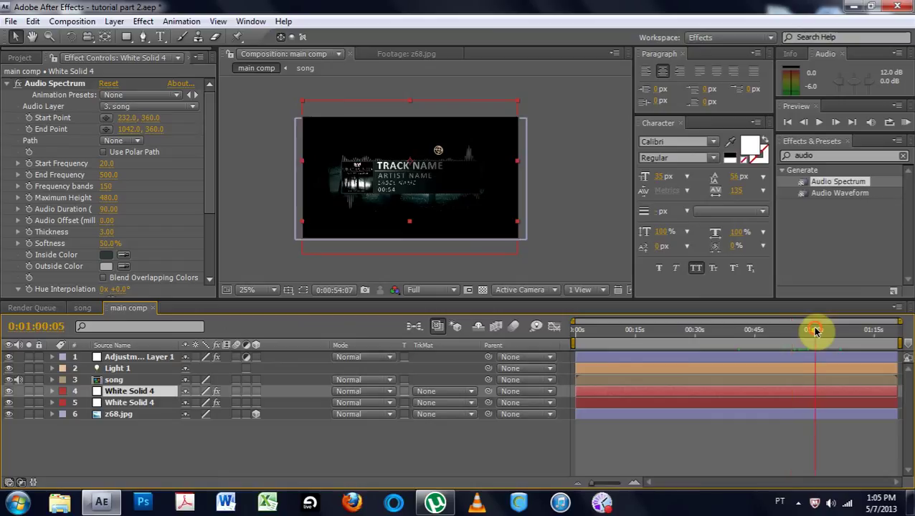
pyautogui.click(258, 179)
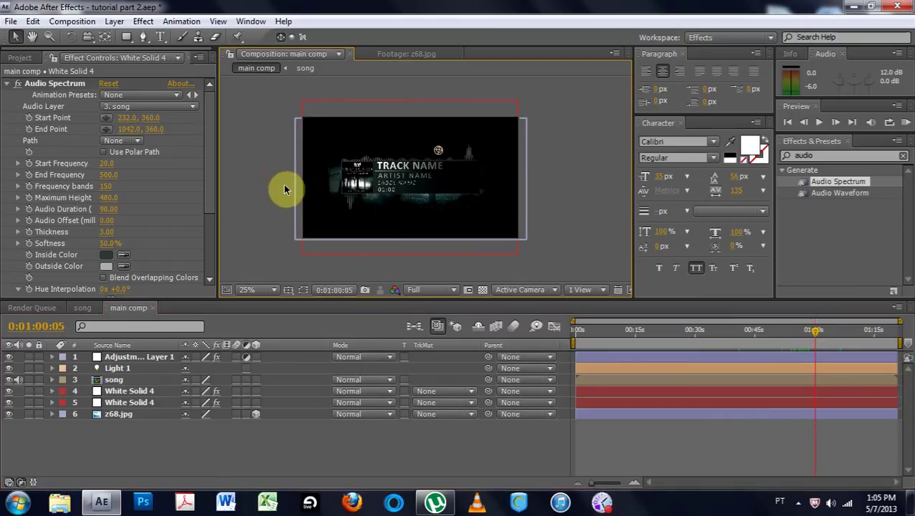
pyautogui.click(130, 390)
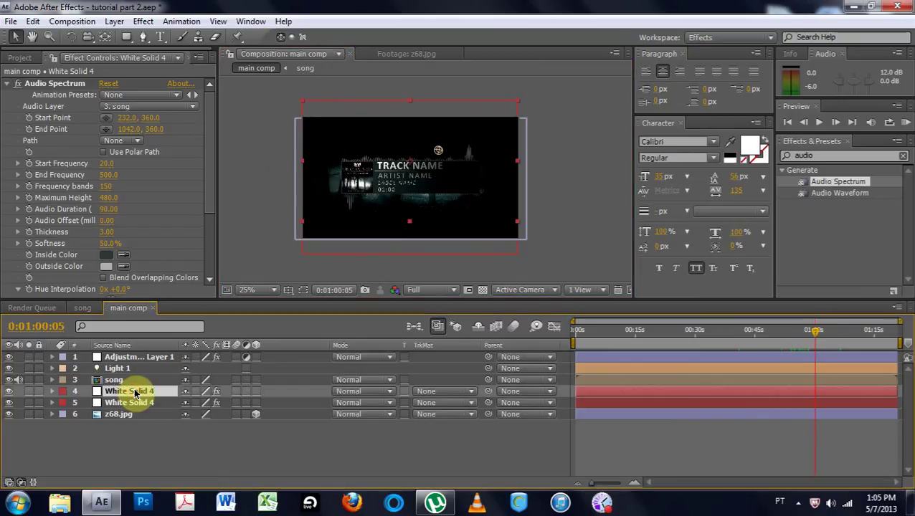
# Step: Rename the two White Solid 4 layers 'audio react top' and 'audio react bottom'
pyautogui.press('Return')
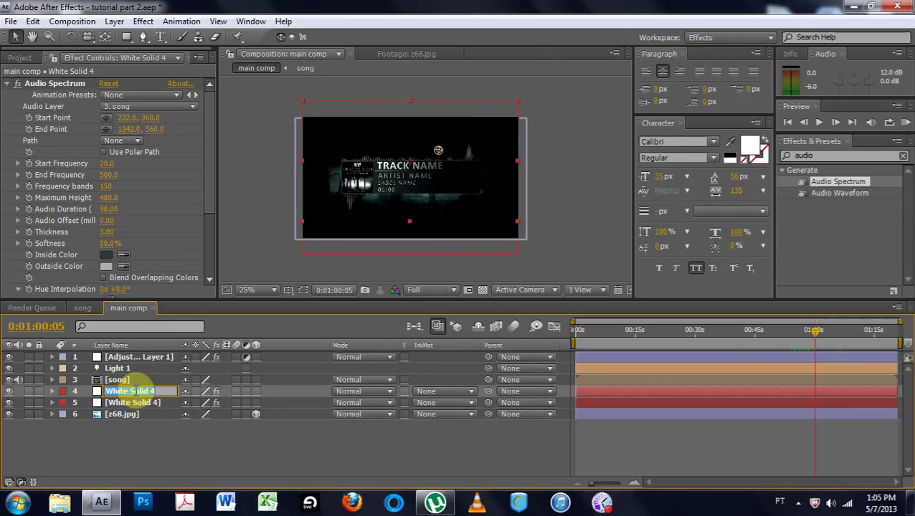
pyautogui.write('au')
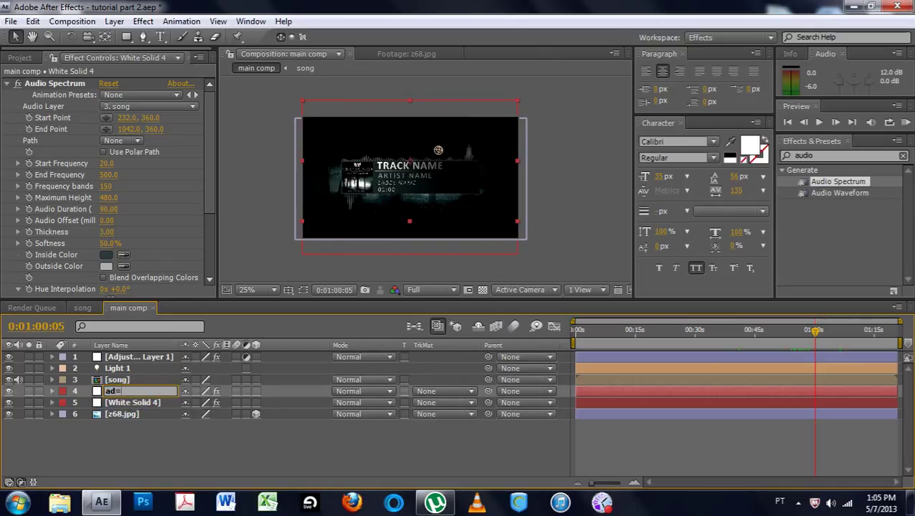
pyautogui.press('BackSpace')
pyautogui.write('udio react top')
pyautogui.press('Return')
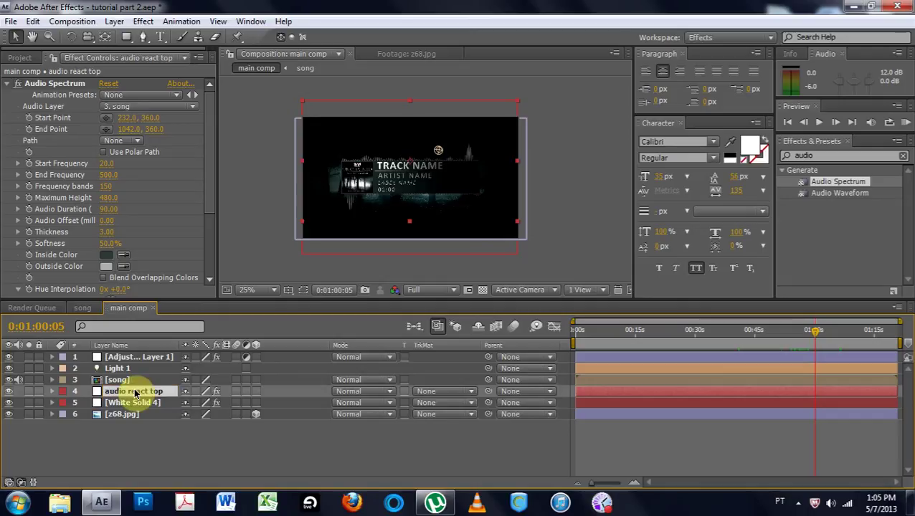
pyautogui.click(123, 403)
pyautogui.press('Return')
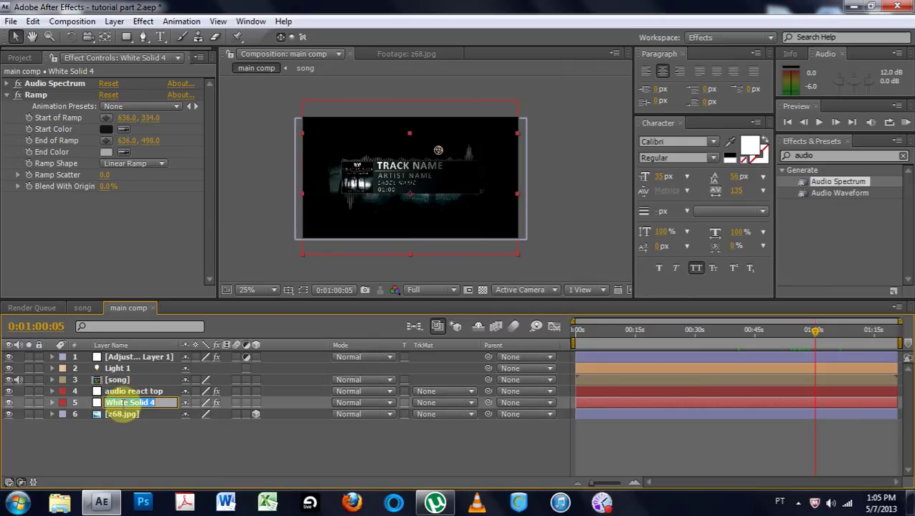
pyautogui.write('s')
pyautogui.press('BackSpace')
pyautogui.write('a')
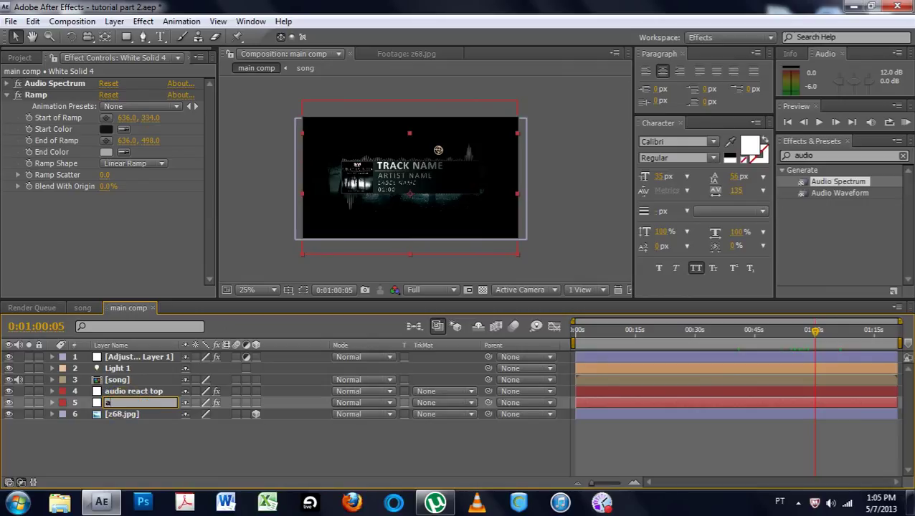
pyautogui.write('udio react bott')
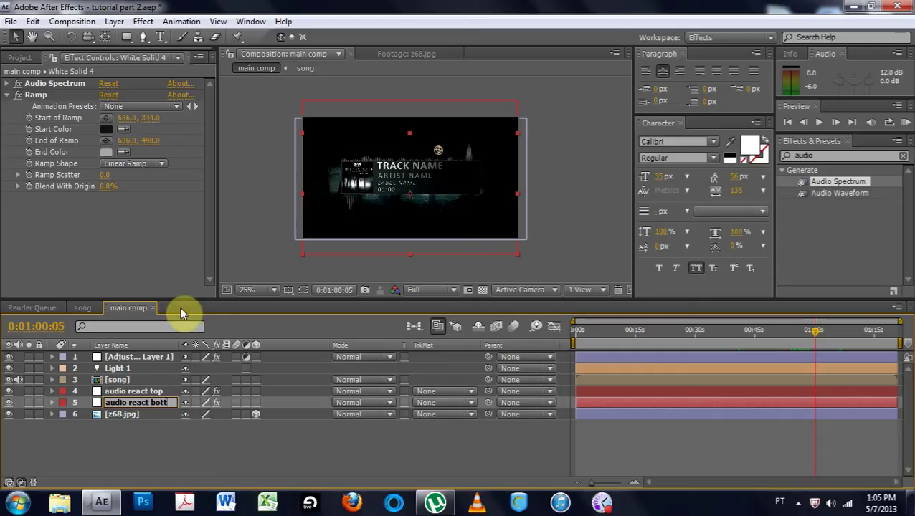
pyautogui.write('om')
pyautogui.press('Return')
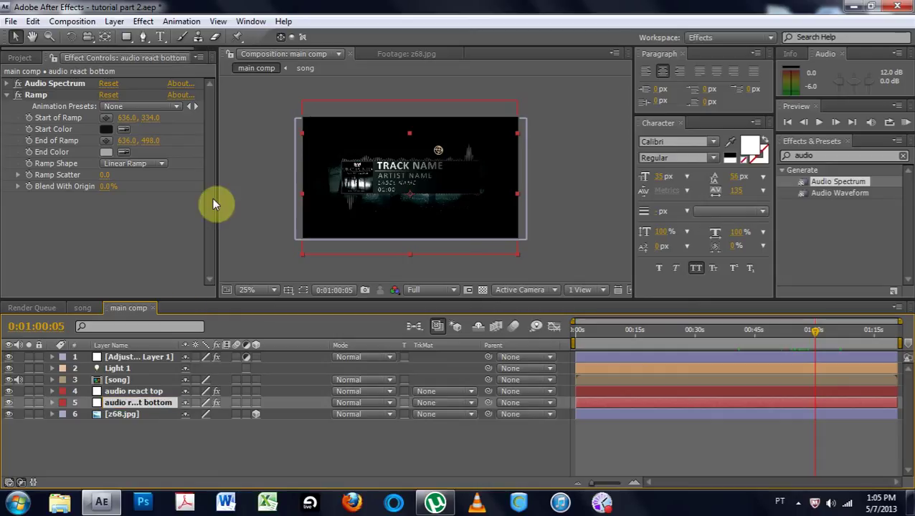
# Step: Rename the z68.jpg layer to 'background'
pyautogui.click(118, 358)
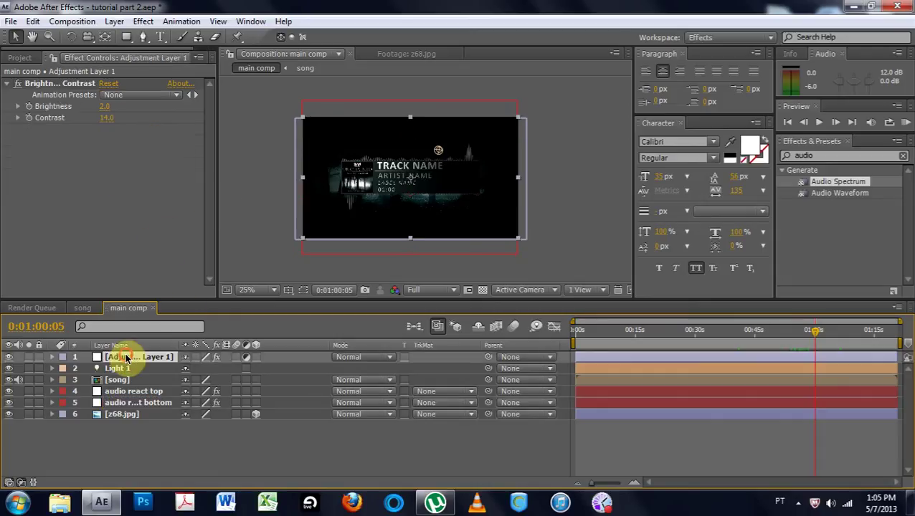
pyautogui.click(127, 416)
pyautogui.press('Return')
pyautogui.write('ba')
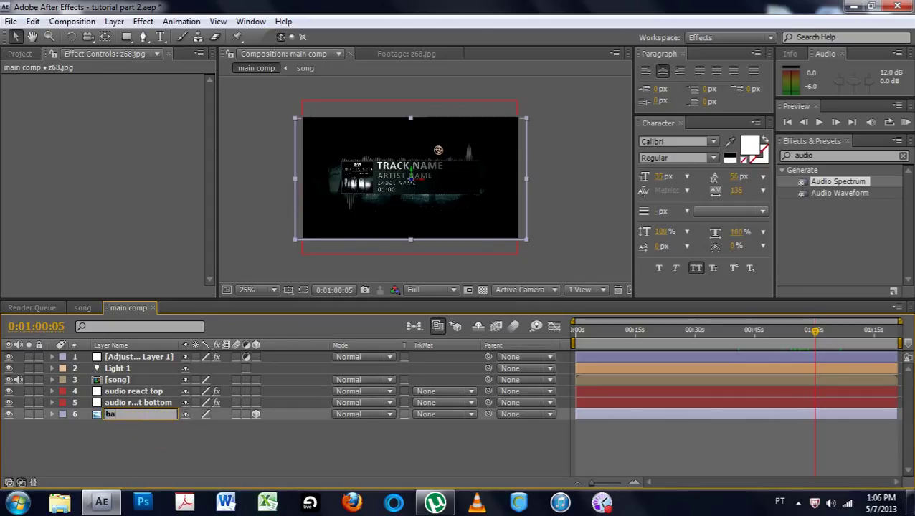
pyautogui.write('ckground')
pyautogui.press('Return')
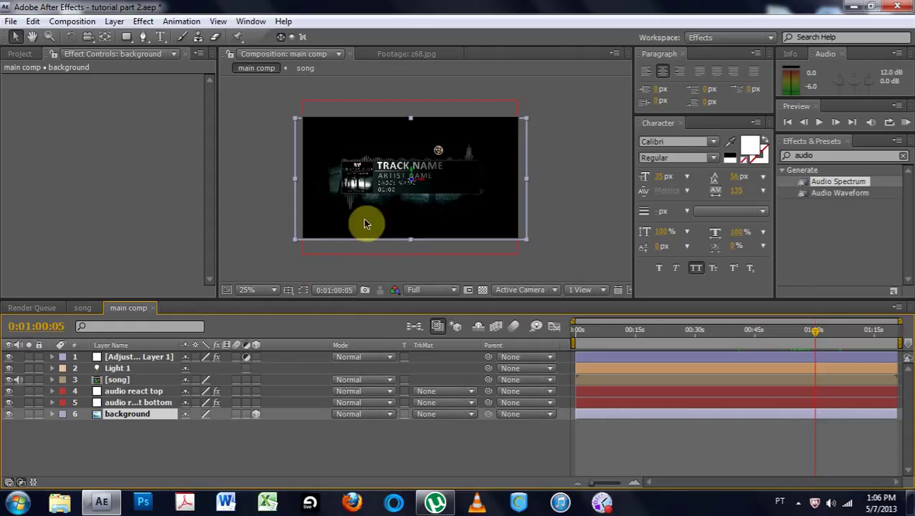
pyautogui.click(114, 358)
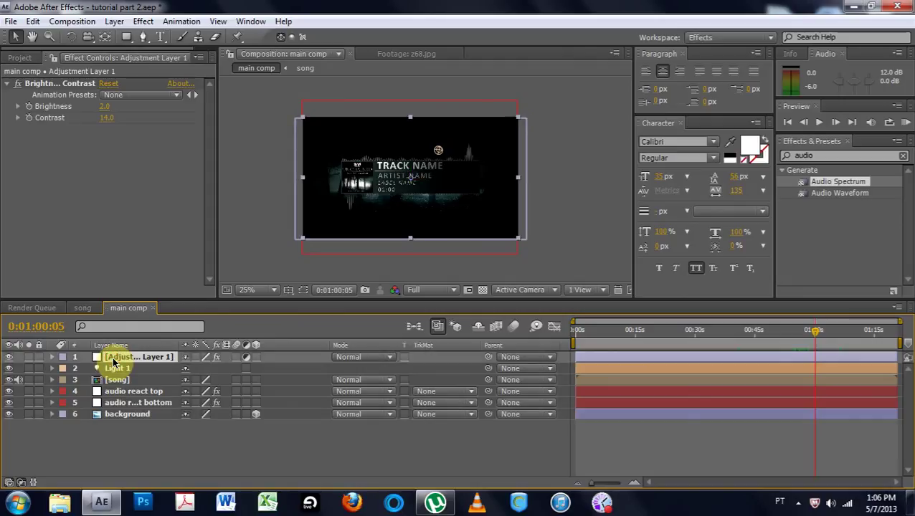
pyautogui.click(114, 368)
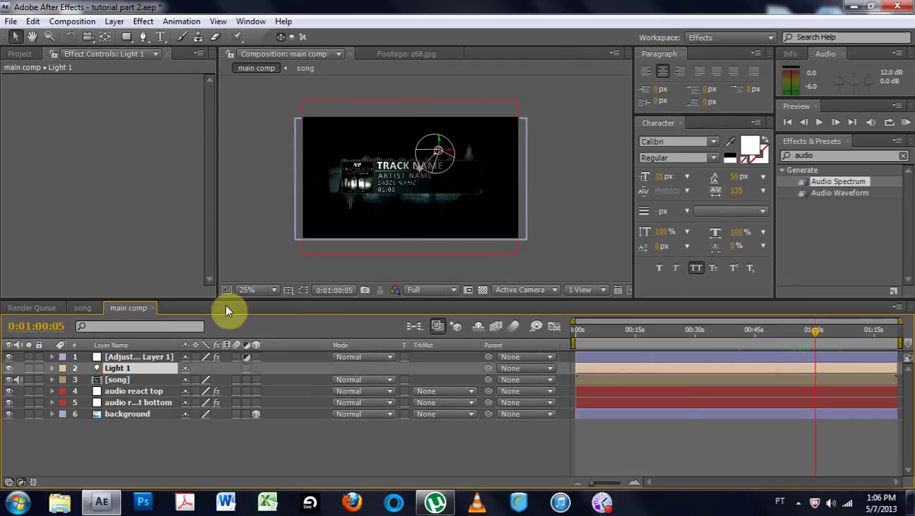
pyautogui.click(83, 307)
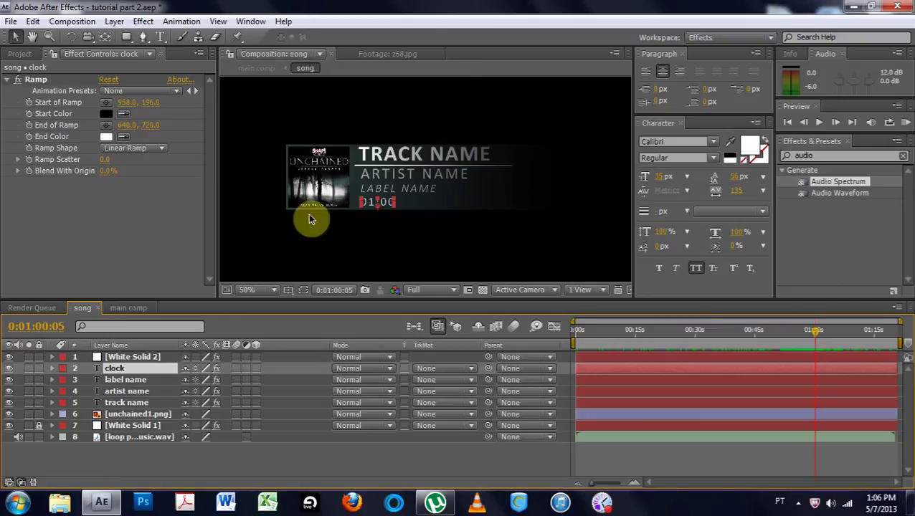
pyautogui.click(127, 379)
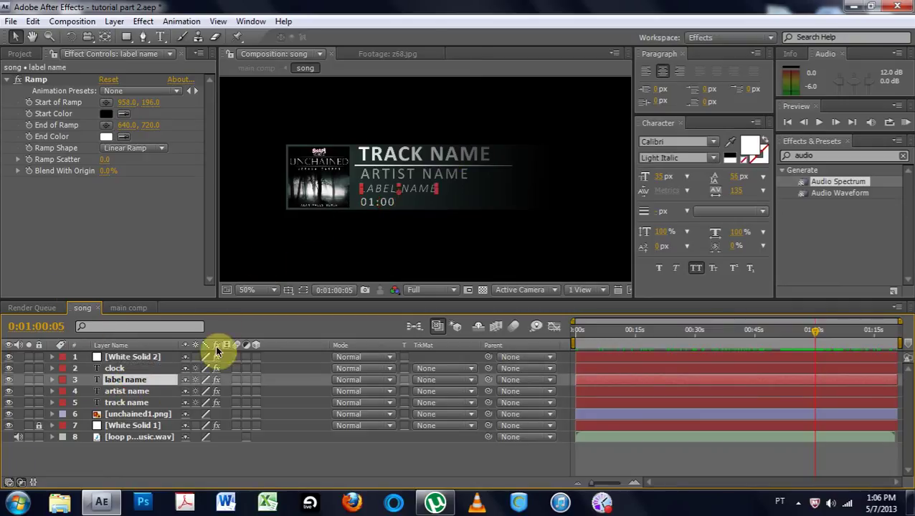
pyautogui.click(137, 413)
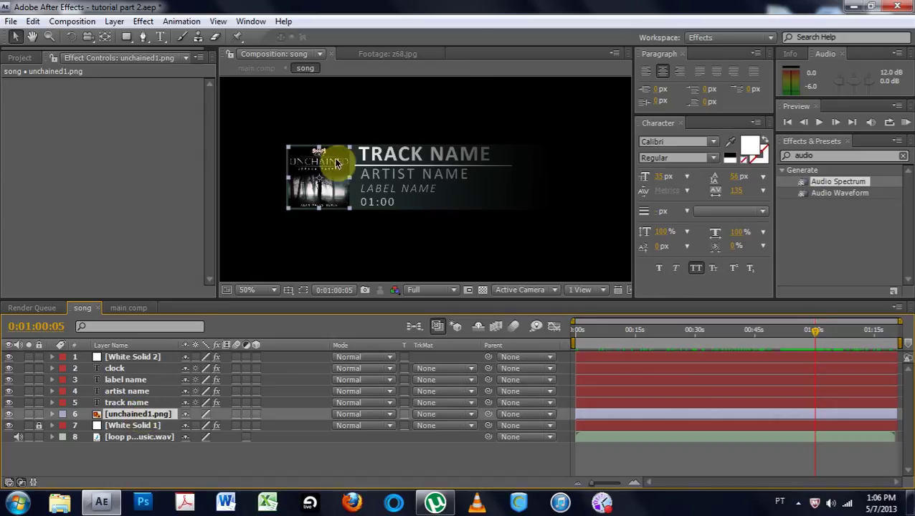
pyautogui.click(134, 445)
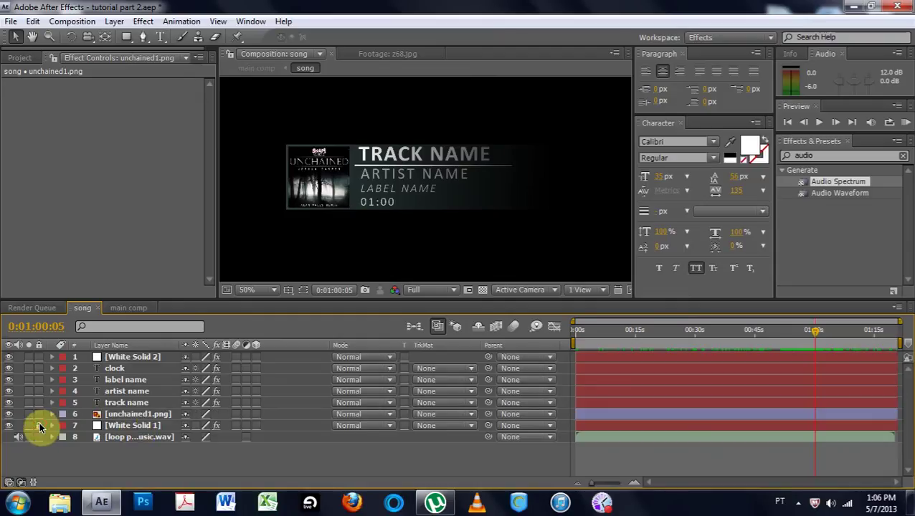
pyautogui.click(129, 426)
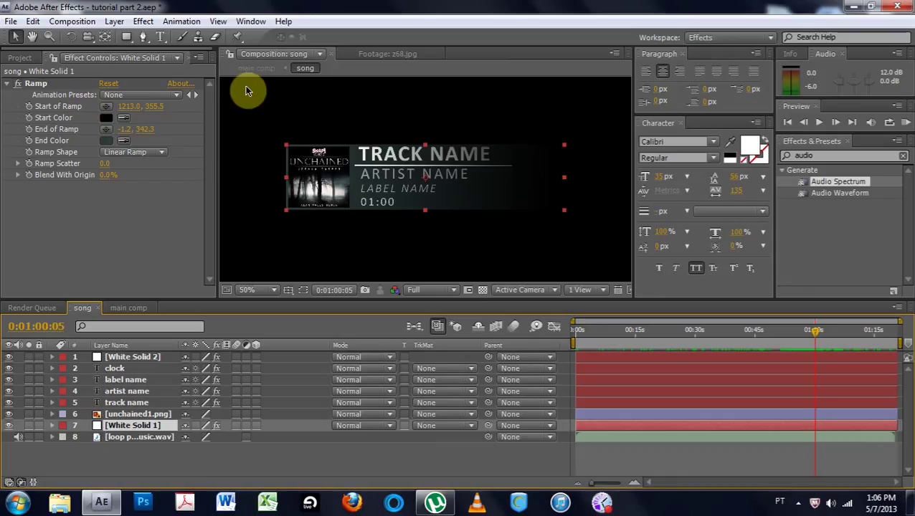
# Step: Return to main comp at 0:00:55:03, deselect the light layer and zoom to 50%
pyautogui.click(137, 308)
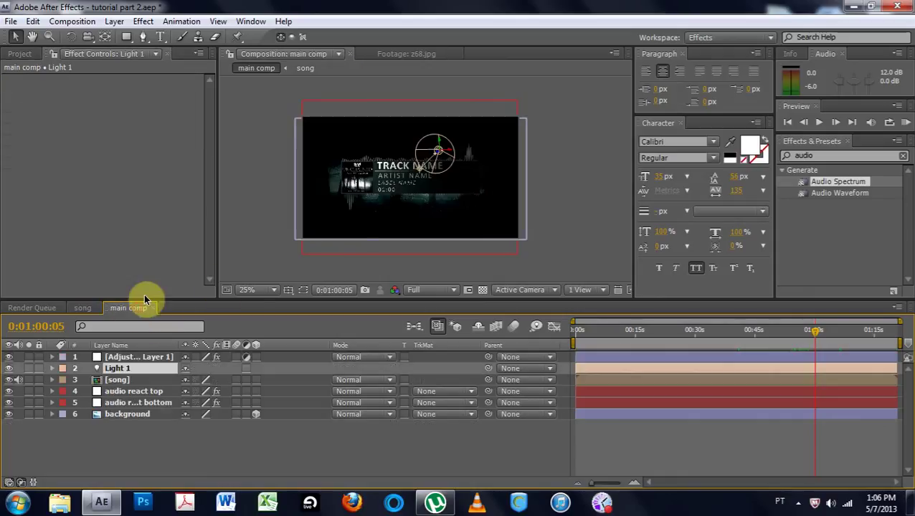
pyautogui.click(837, 332)
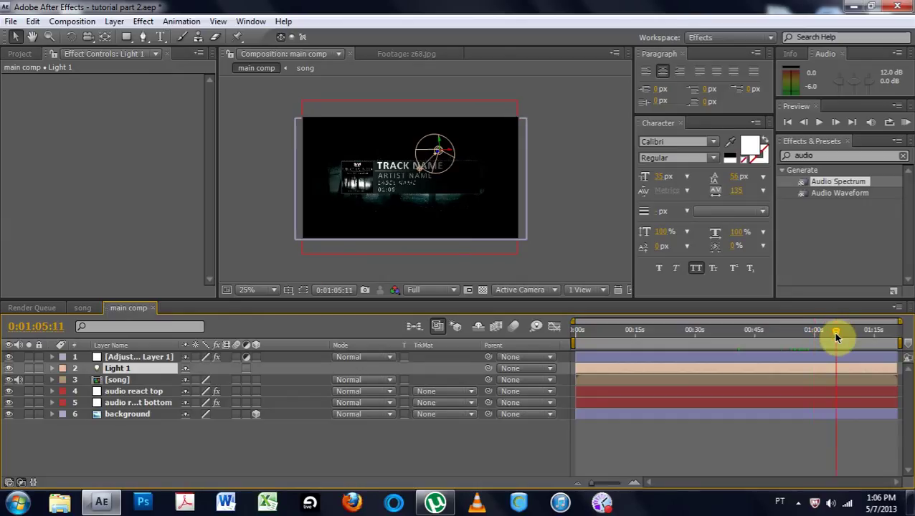
pyautogui.moveTo(836, 334); pyautogui.dragTo(796, 330)
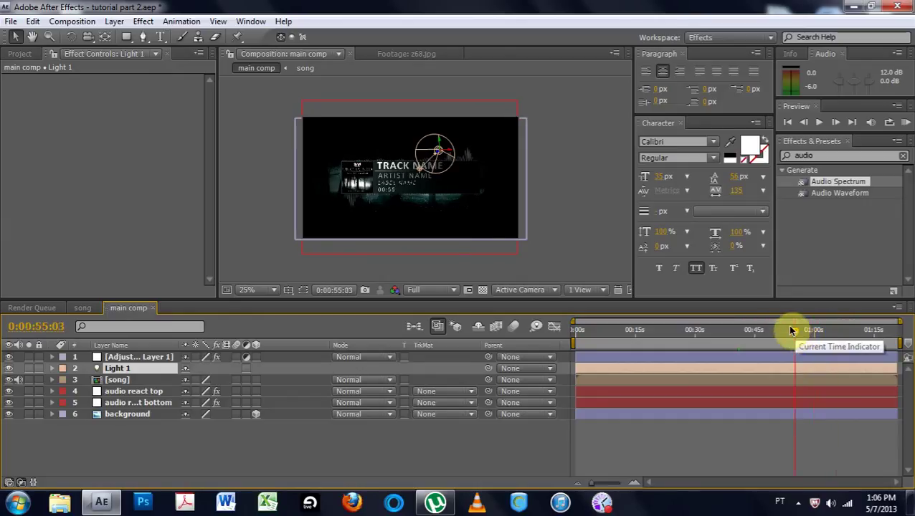
pyautogui.click(272, 201)
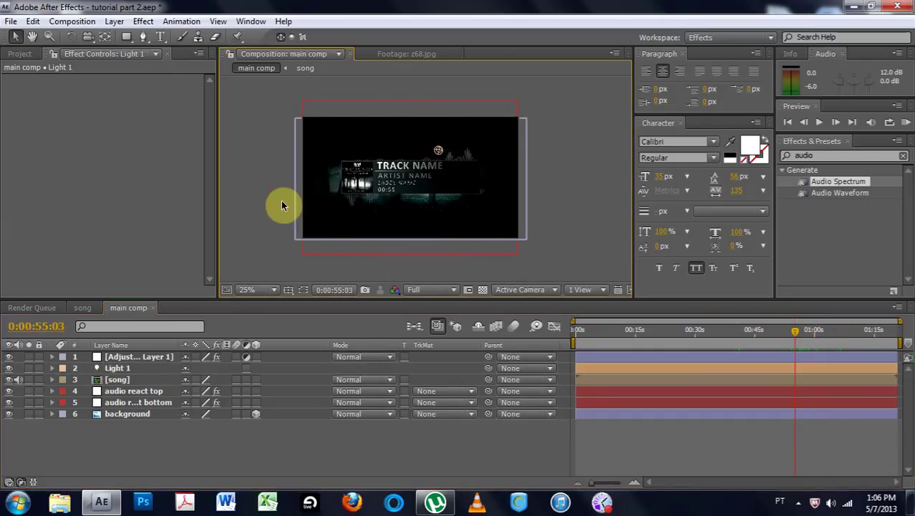
pyautogui.press('.')
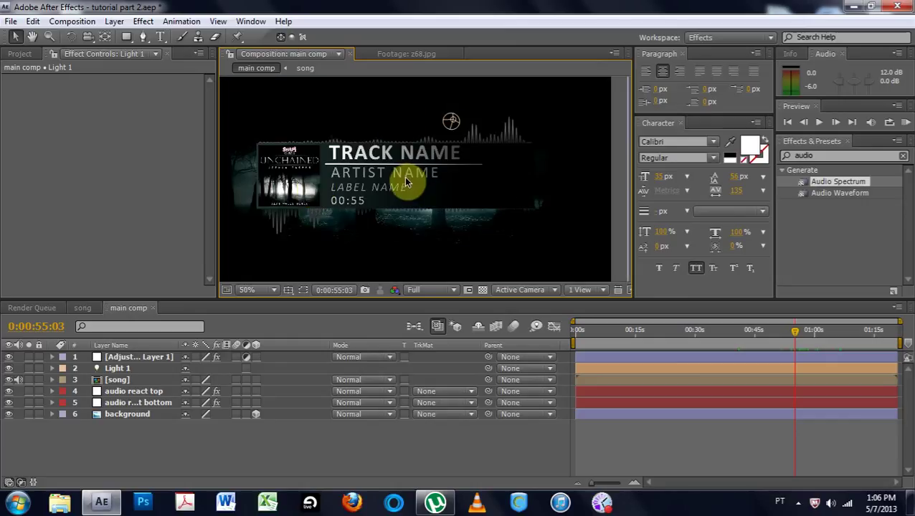